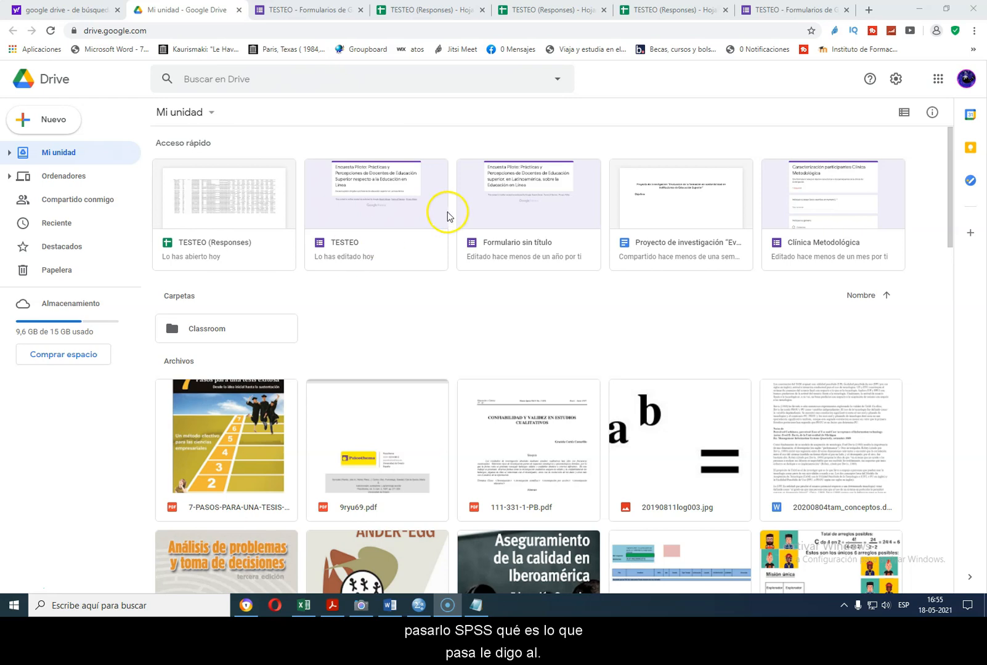
# - Open the TESTEO (Responses) spreadsheet and select the text answers in C2:C7 of the Sexo o Género column
pyautogui.click(421, 10)
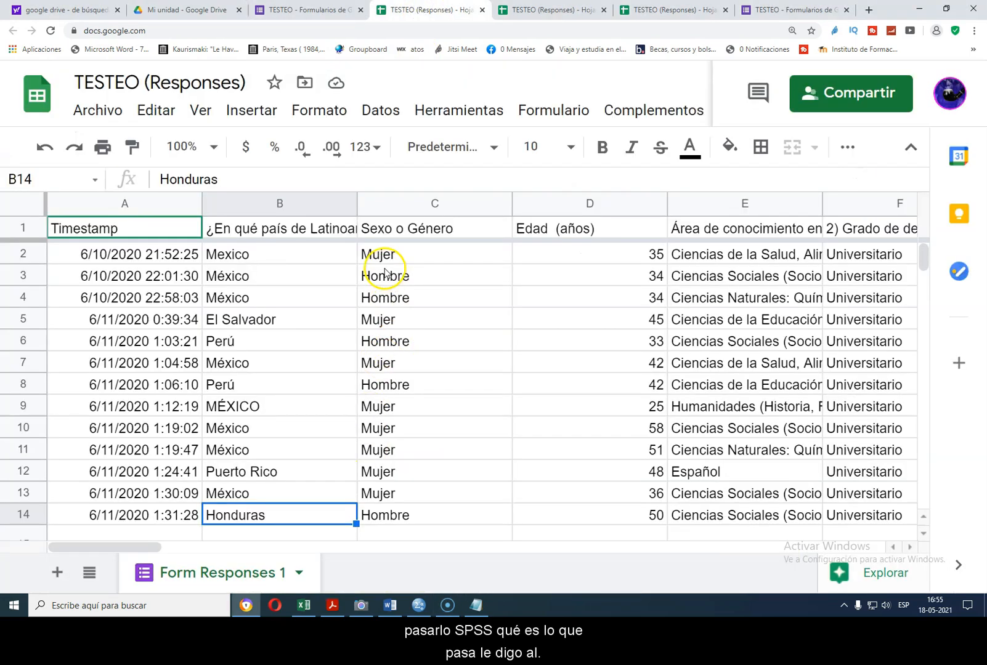
pyautogui.moveTo(371, 254); pyautogui.dragTo(397, 367)
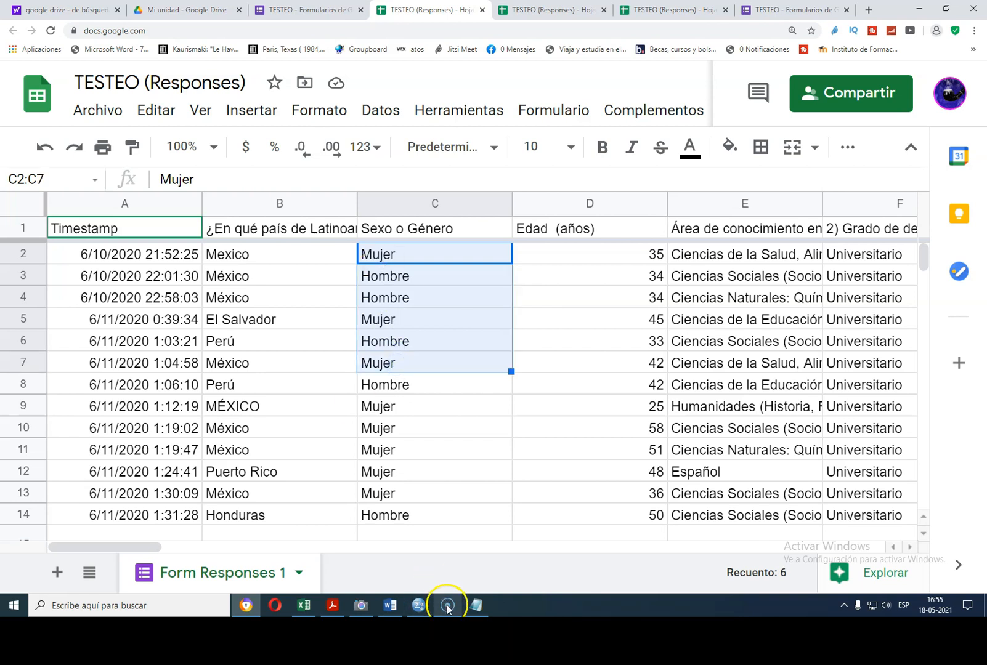
# - Switch to SPSS Statistics and delete both existing variables, Sexo and Me siento cómodo/ao a gusto
pyautogui.click(419, 606)
pyautogui.click(21, 74)
pyautogui.rightClick(23, 73)
pyautogui.click(25, 73)
pyautogui.rightClick(30, 72)
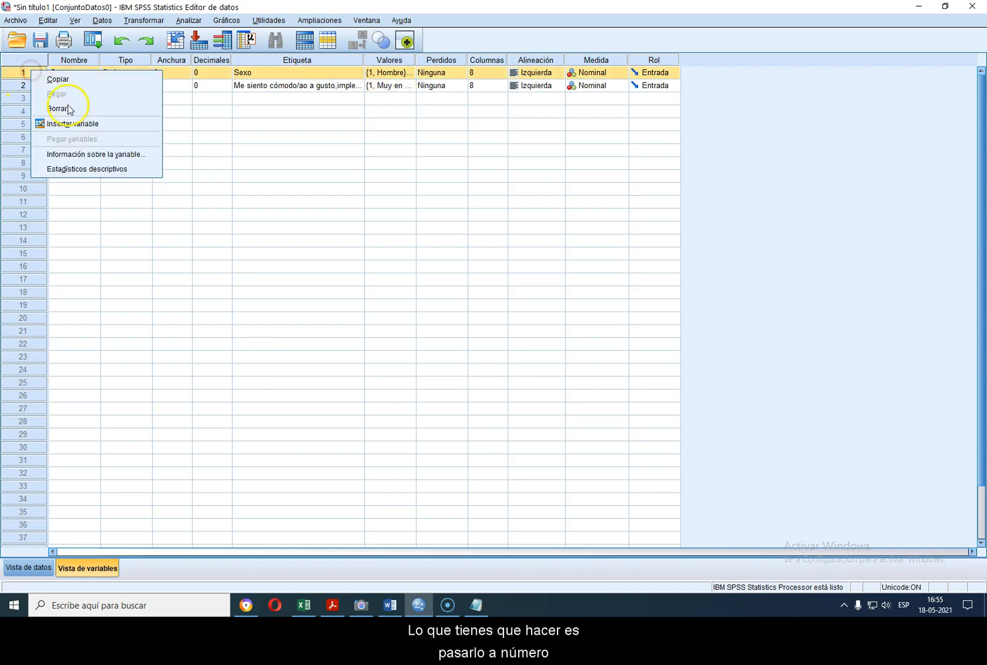
pyautogui.click(67, 109)
pyautogui.rightClick(23, 75)
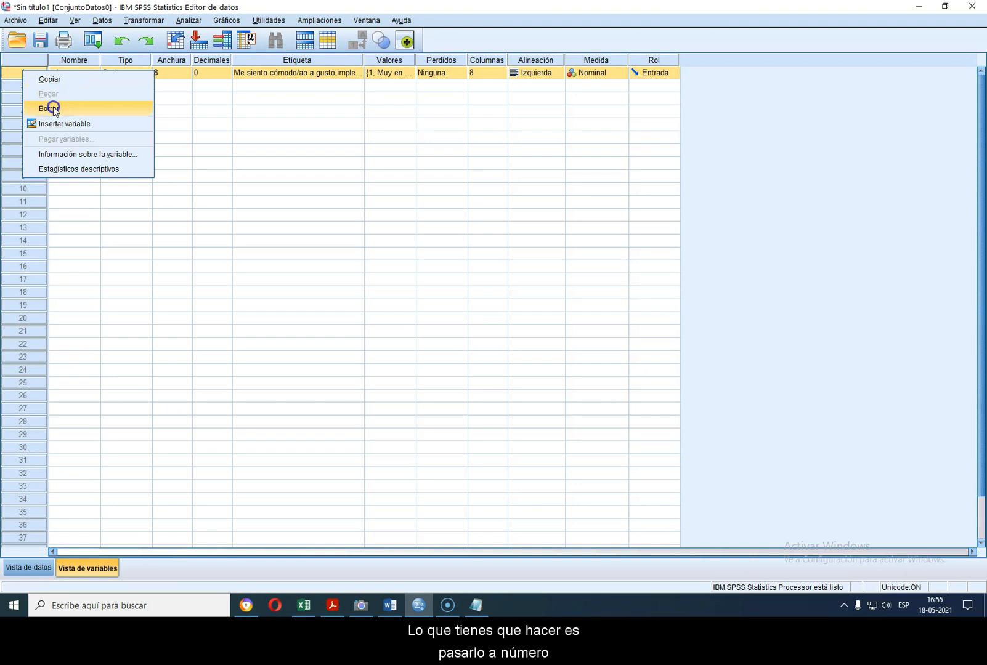
pyautogui.click(49, 104)
# - Switch back to the browser and open the TESTEO form's responses in their linked spreadsheet
pyautogui.click(262, 607)
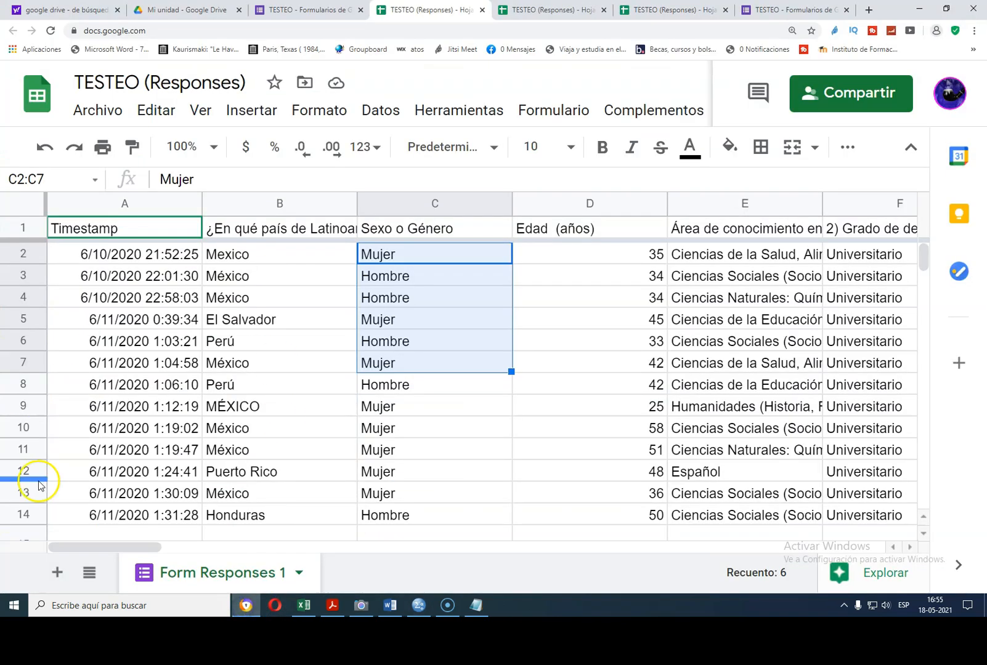
pyautogui.click(188, 10)
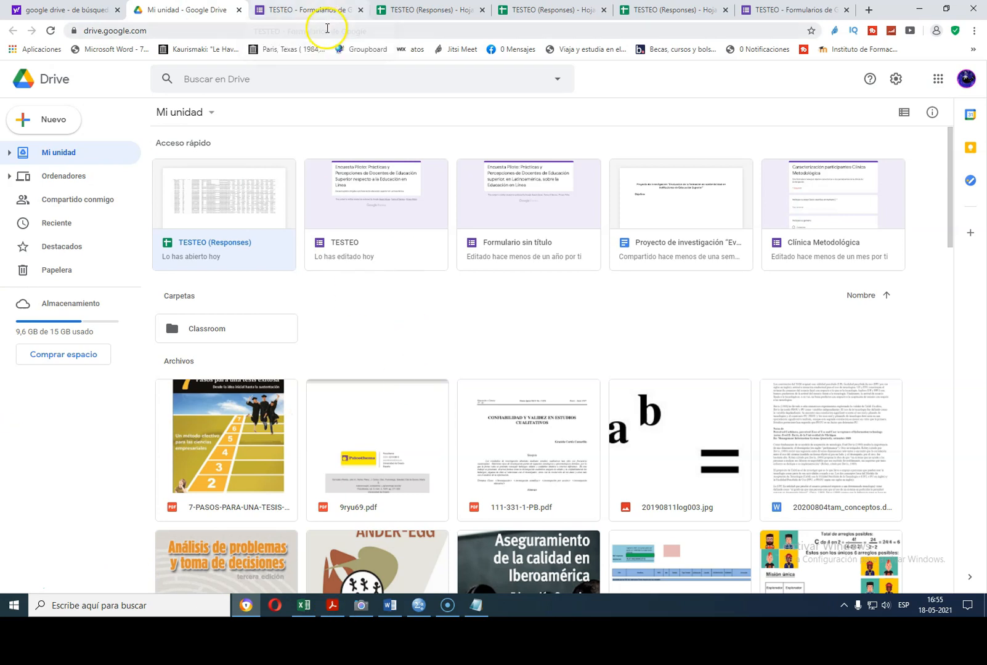
pyautogui.click(294, 10)
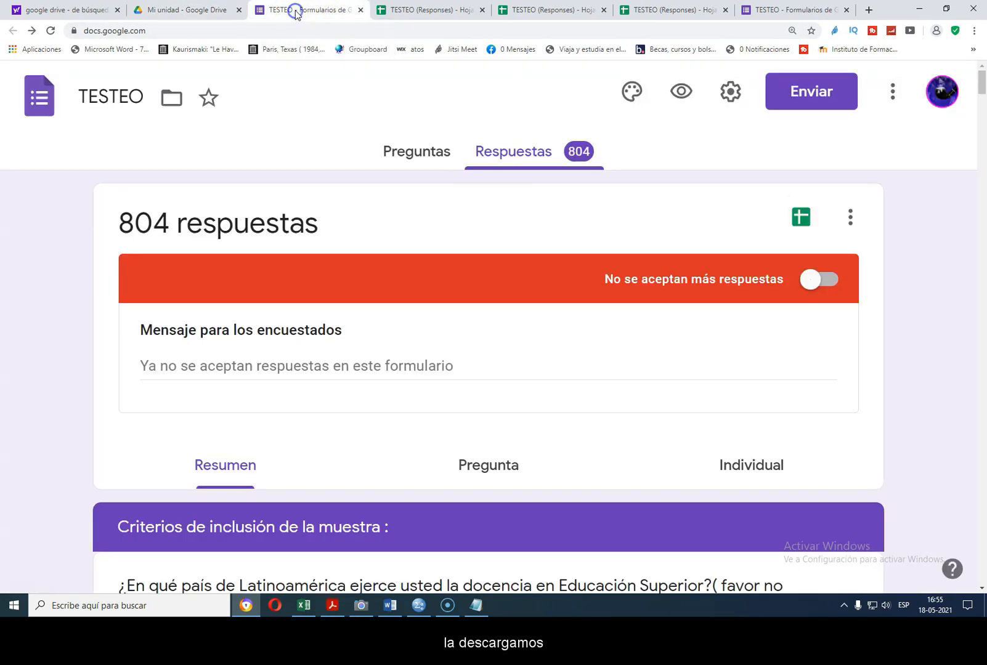
pyautogui.click(415, 152)
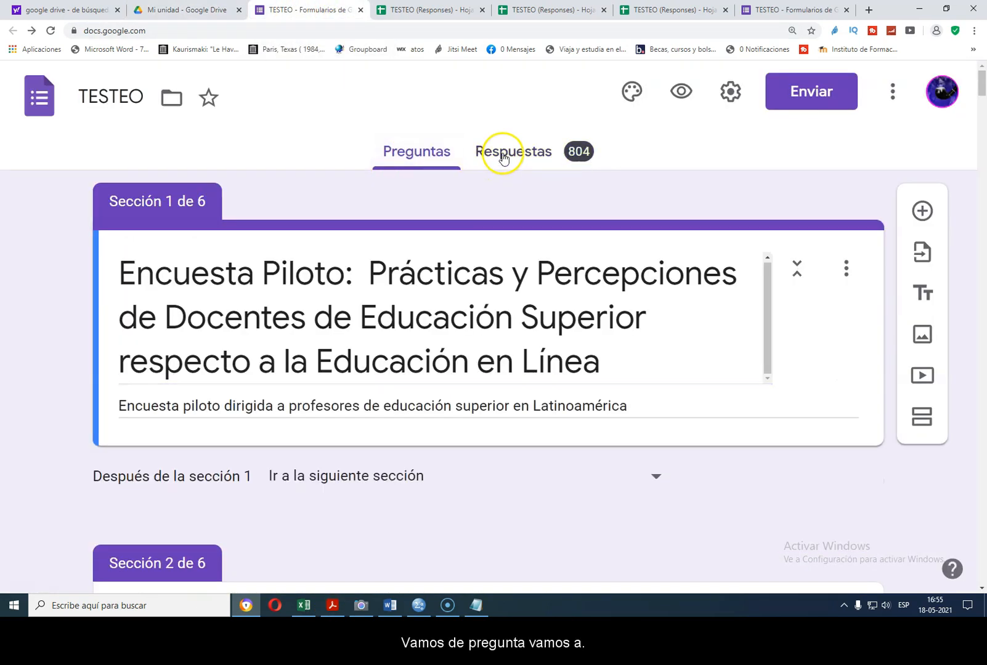
pyautogui.click(502, 154)
pyautogui.scroll(-2, 457, 383)
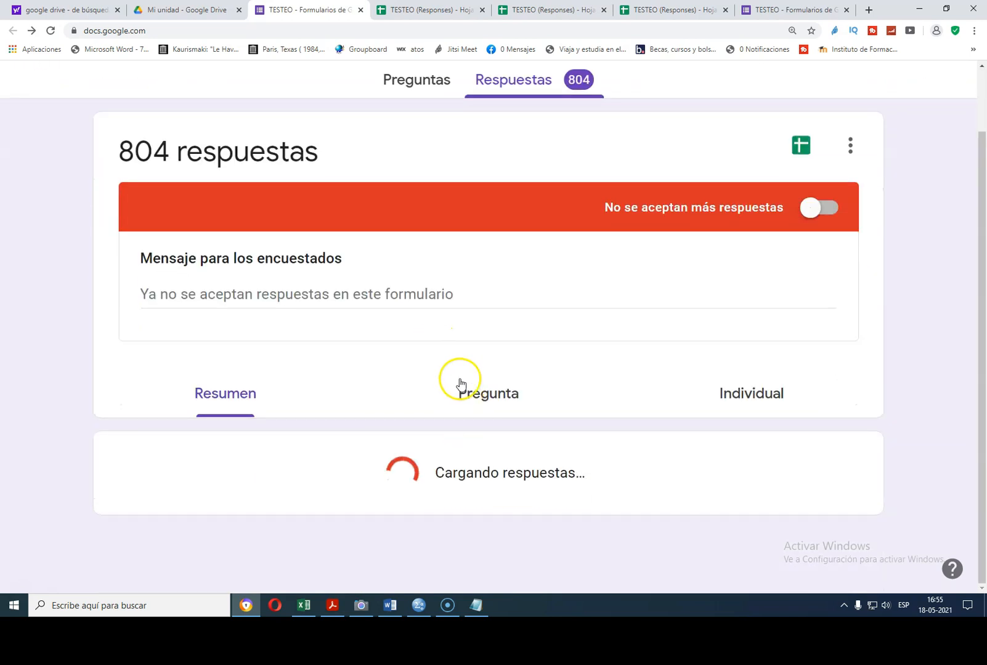
pyautogui.scroll(2, 547, 456)
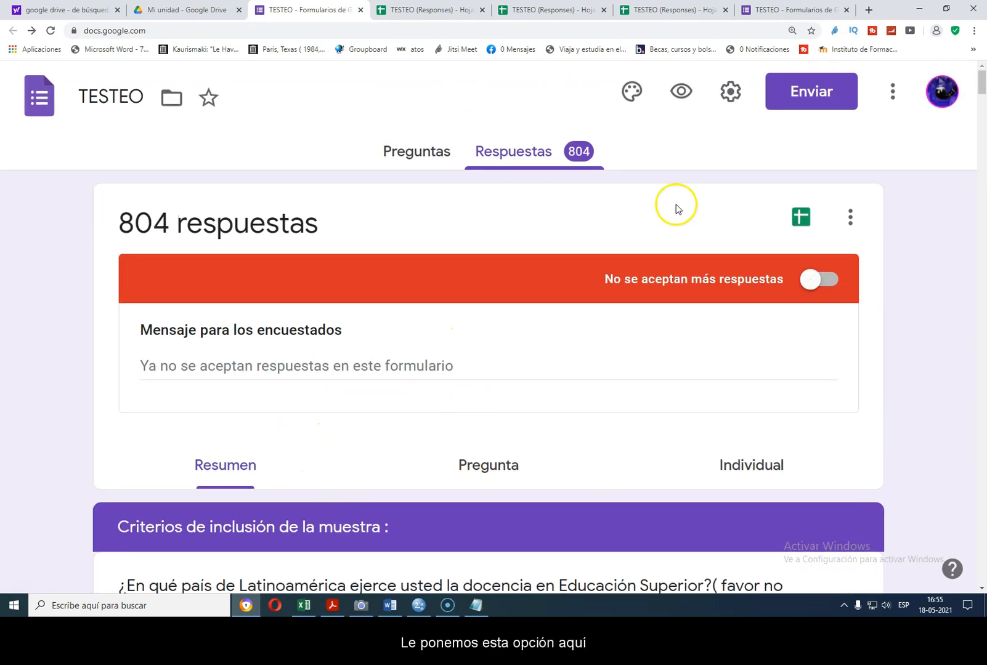
pyautogui.click(799, 220)
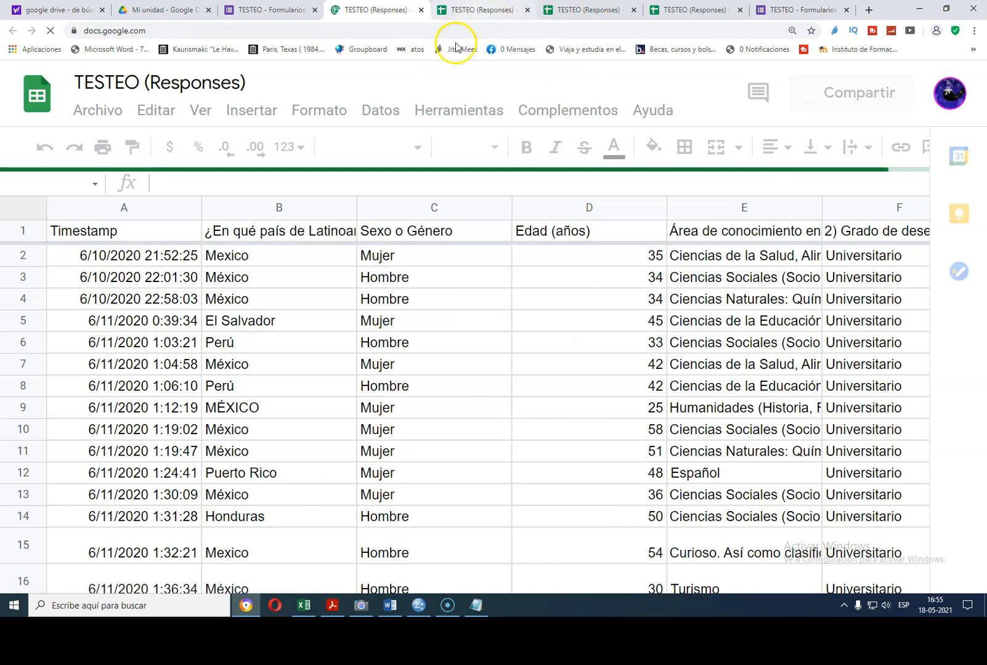
# - Show the download formats, such as Microsoft Excel (.xlsx), for the TESTEO (Responses) spreadsheet
pyautogui.click(491, 9)
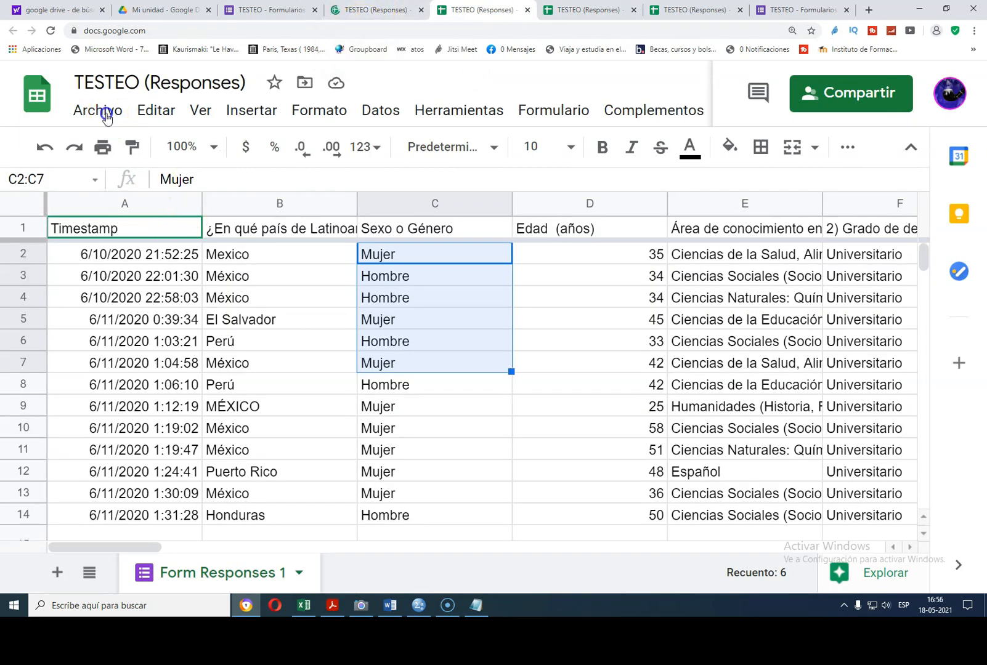
pyautogui.click(106, 115)
pyautogui.moveTo(188, 376)
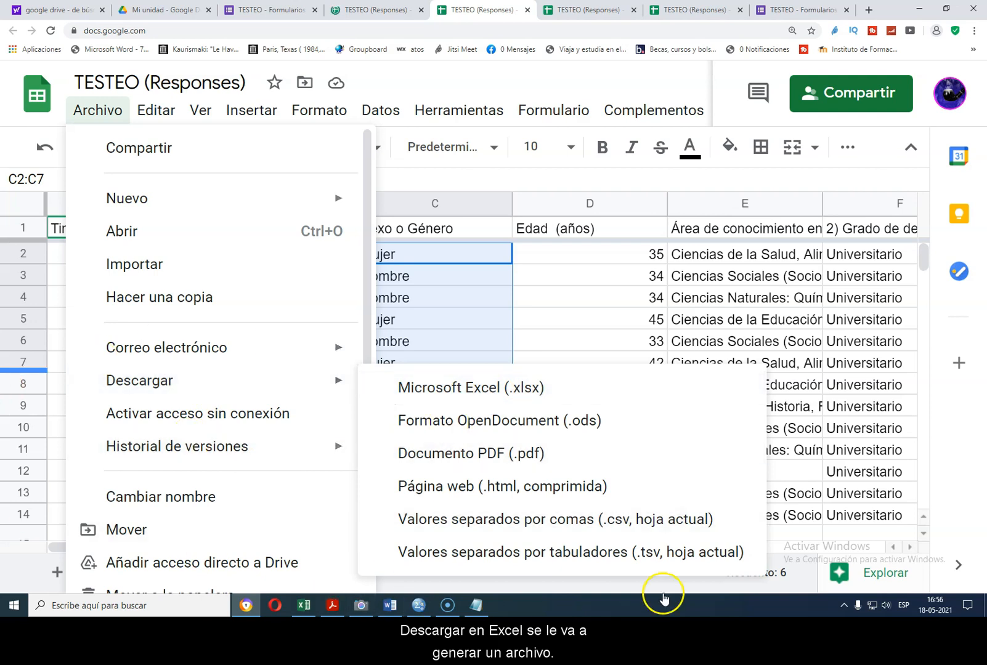
pyautogui.click(653, 603)
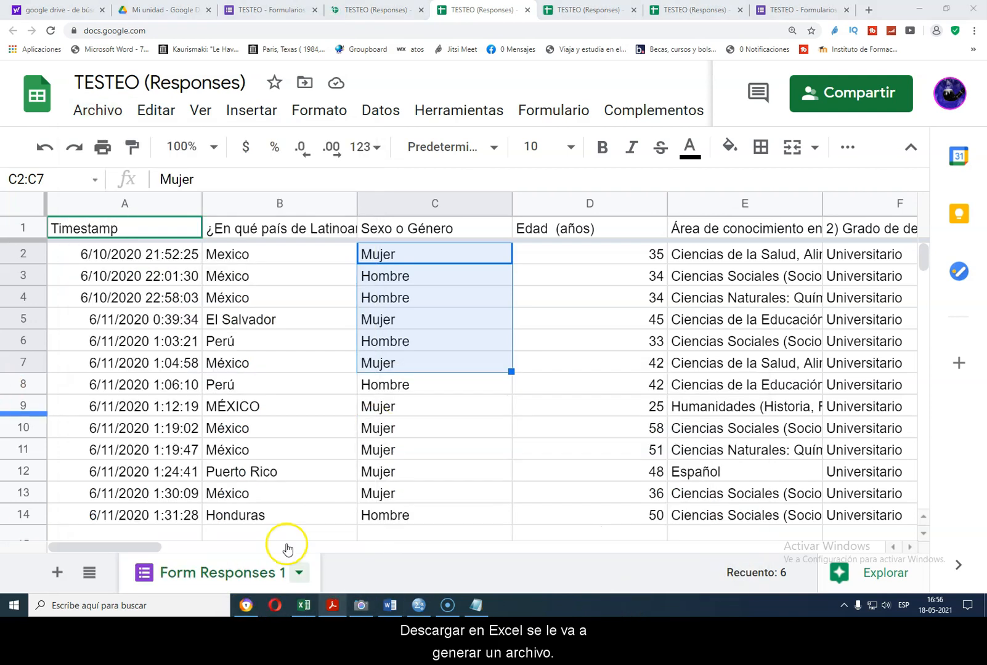
# - Switch to SPSS Statistics and define the first variable with type Cadena and the name sexo
pyautogui.click(419, 607)
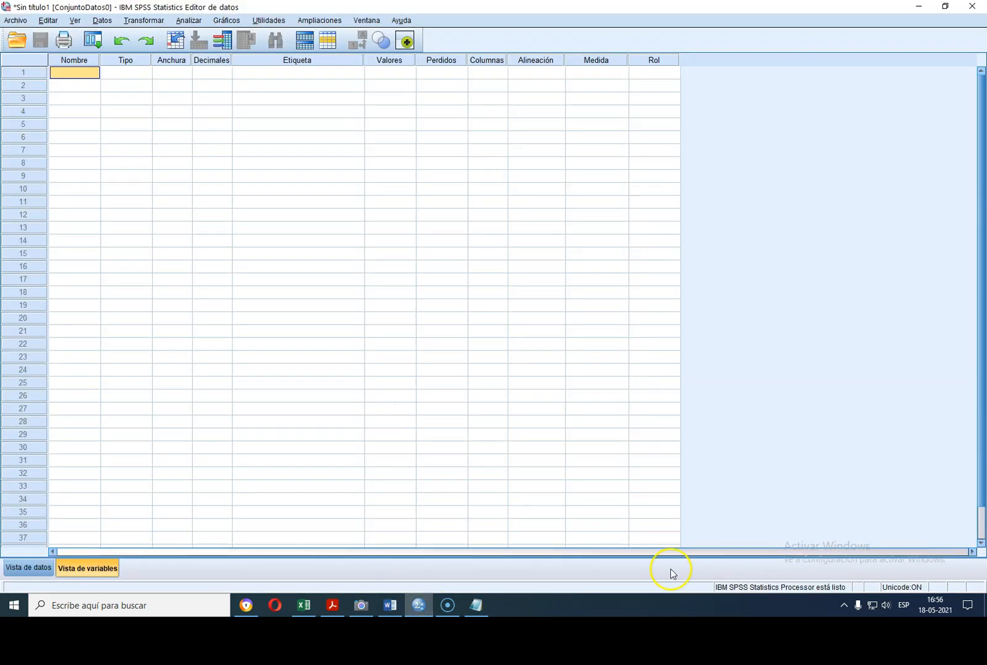
pyautogui.click(604, 607)
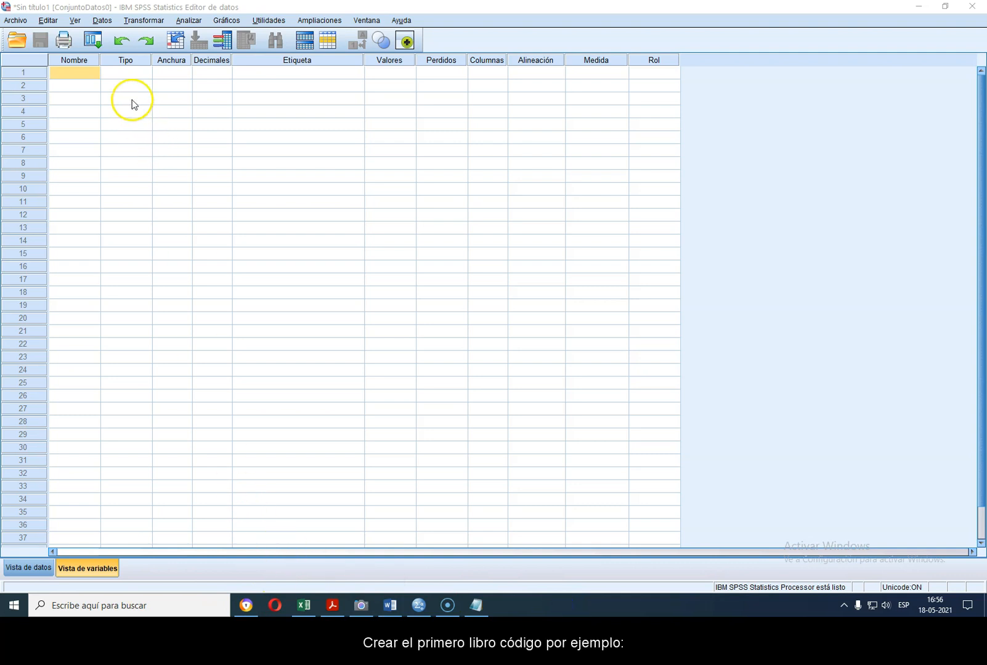
pyautogui.click(69, 72)
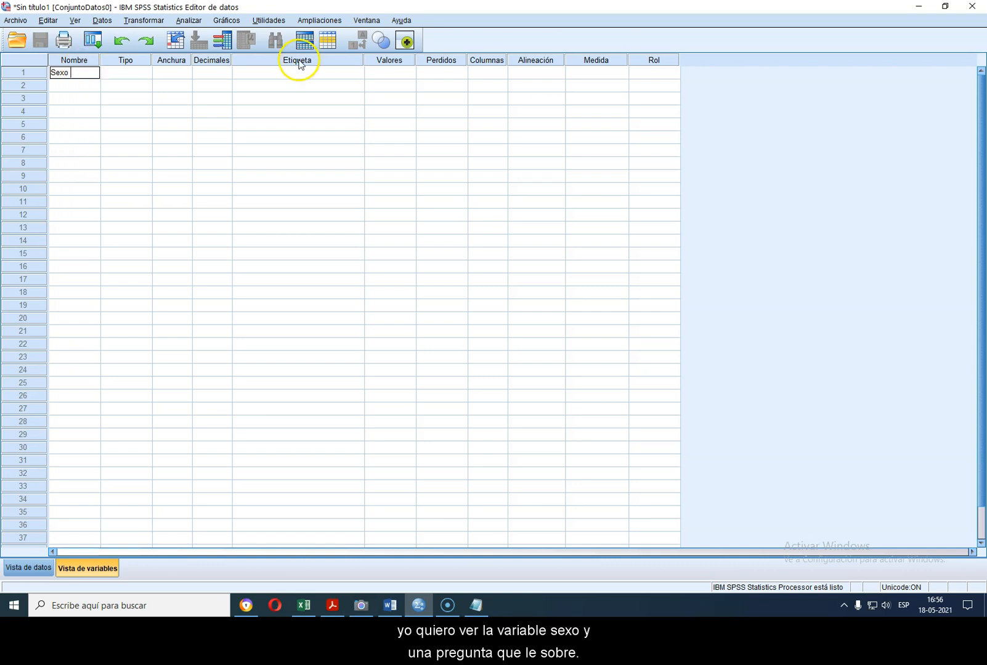
pyautogui.click(490, 317)
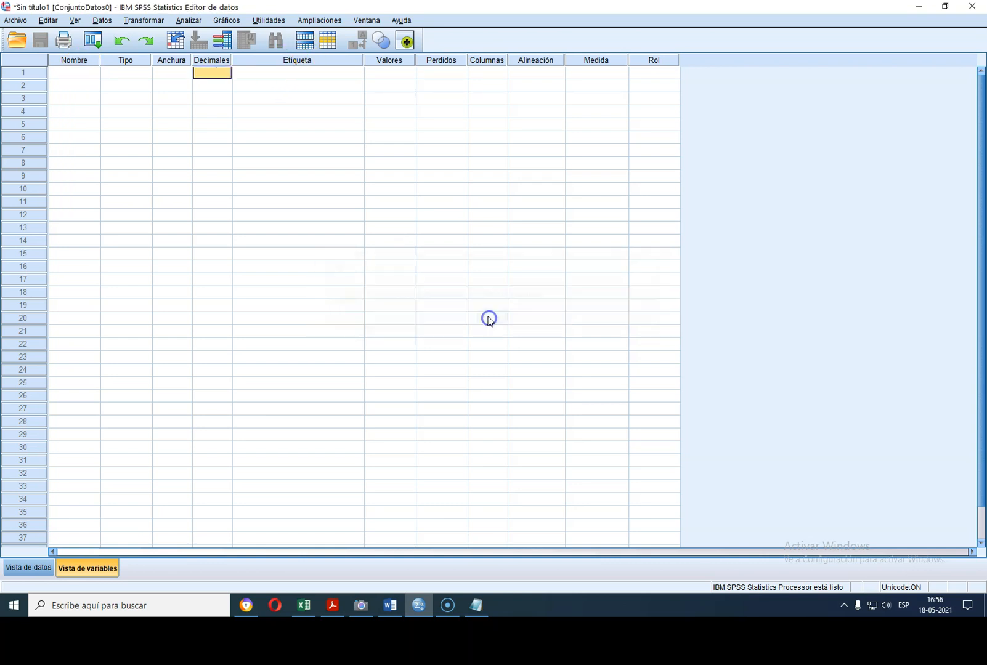
pyautogui.click(135, 76)
pyautogui.click(149, 72)
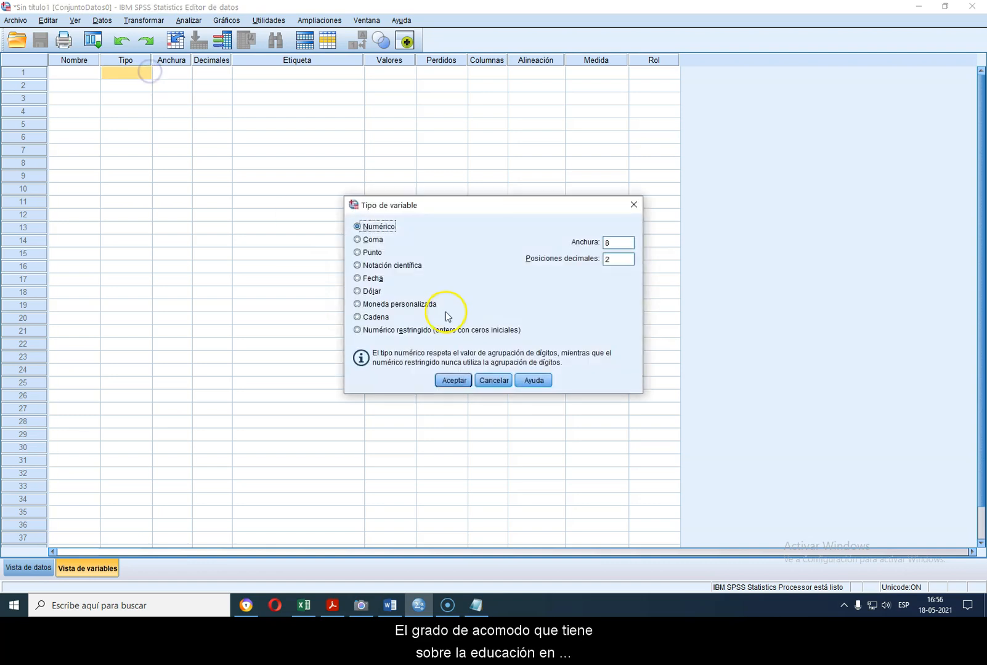
pyautogui.click(377, 318)
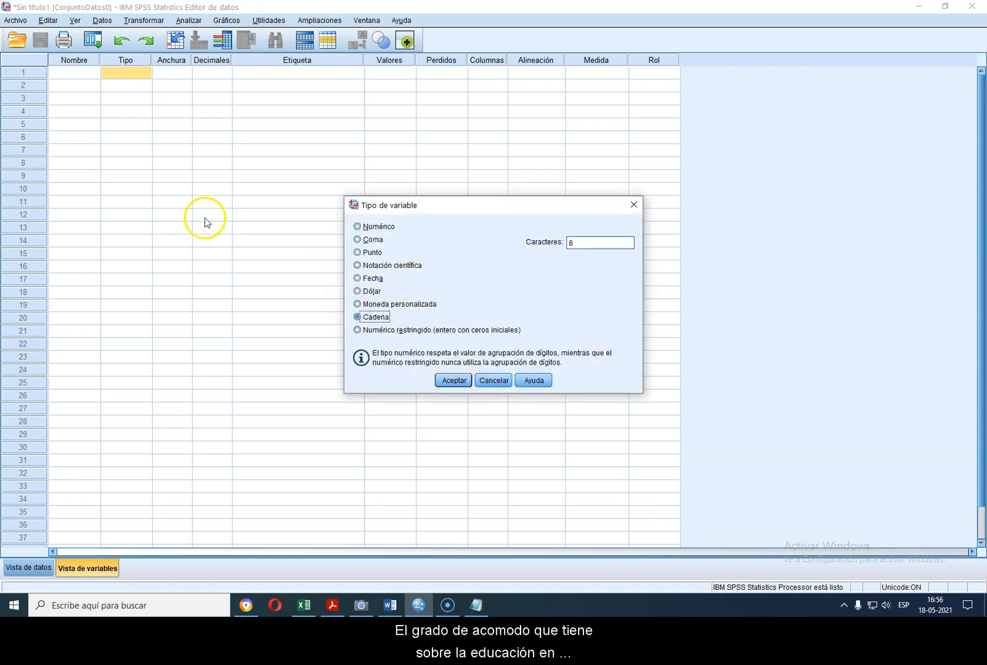
pyautogui.click(455, 381)
pyautogui.doubleClick(86, 72)
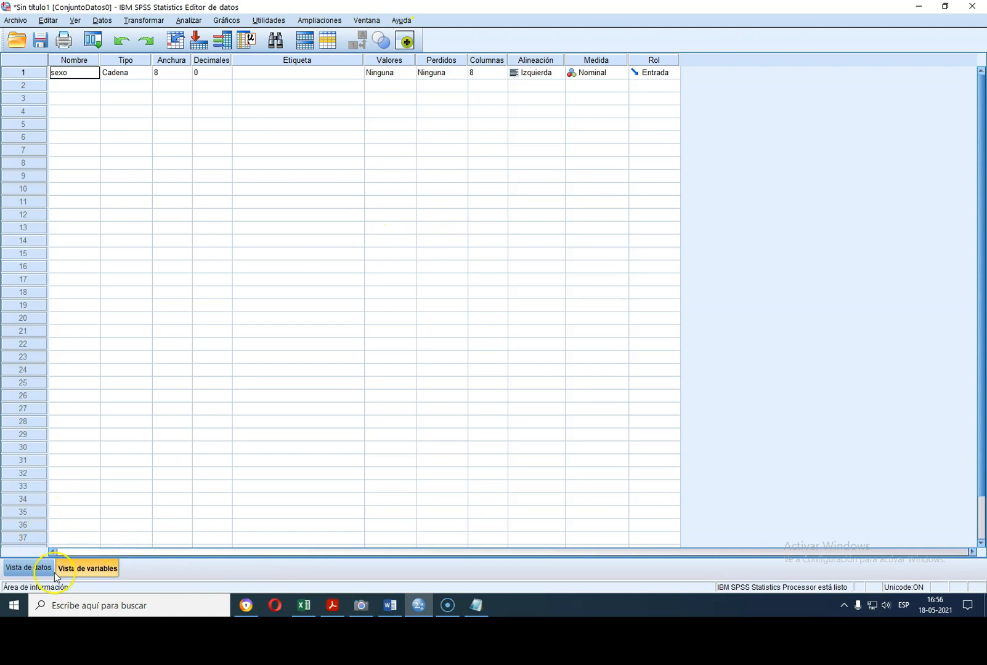
# - Define the value labels of the sexo variable as 1 = Hombre and 2 = Mujer
pyautogui.click(393, 76)
pyautogui.click(407, 73)
pyautogui.click(422, 253)
pyautogui.write('1')
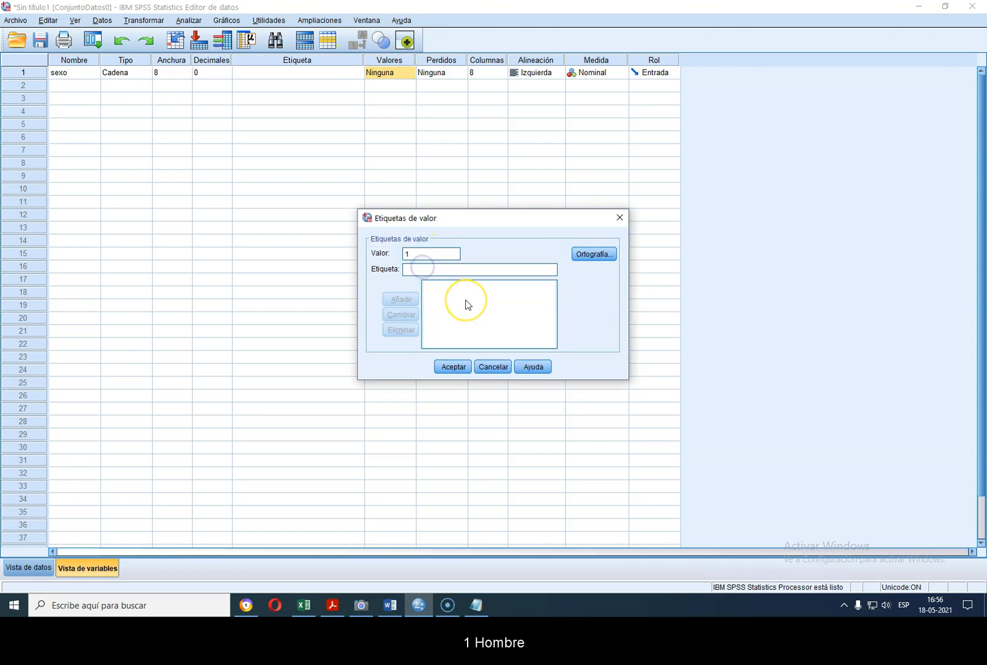
pyautogui.write('Hombre')
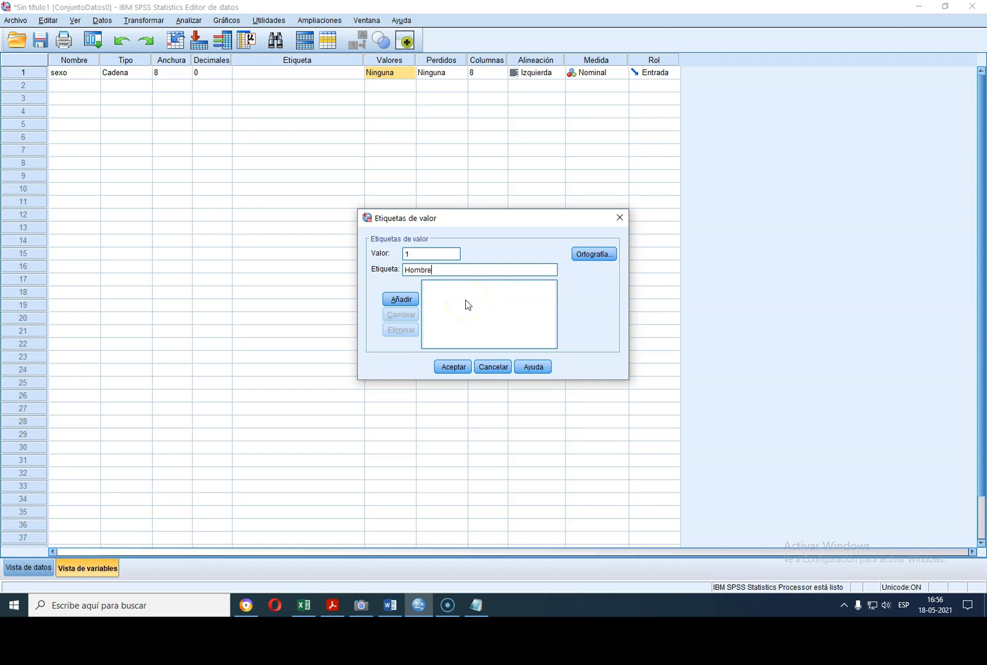
pyautogui.click(404, 299)
pyautogui.click(428, 253)
pyautogui.write('2')
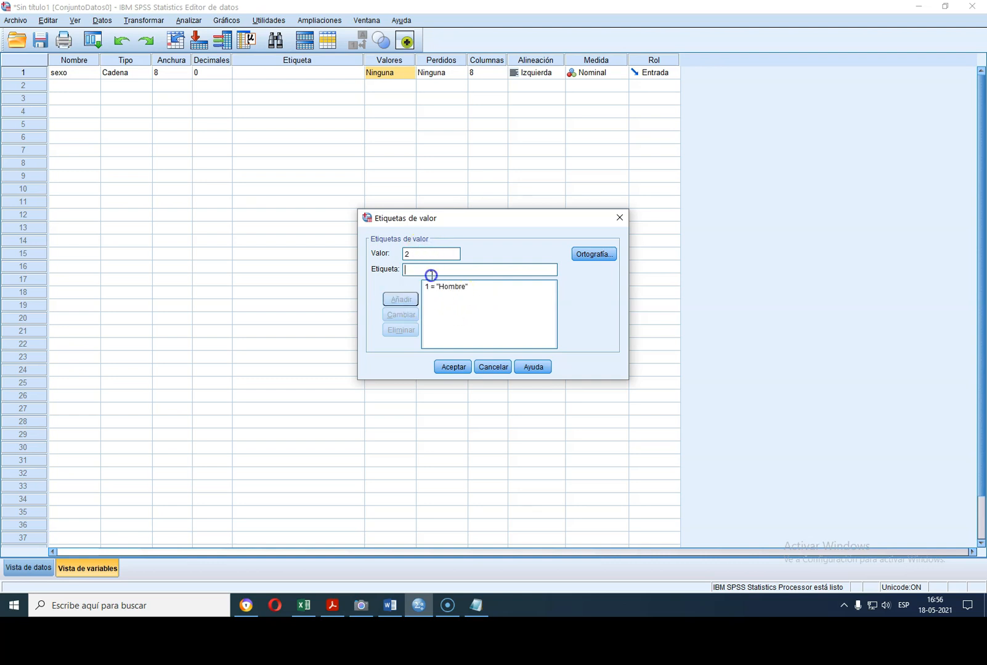
pyautogui.write('Mujer')
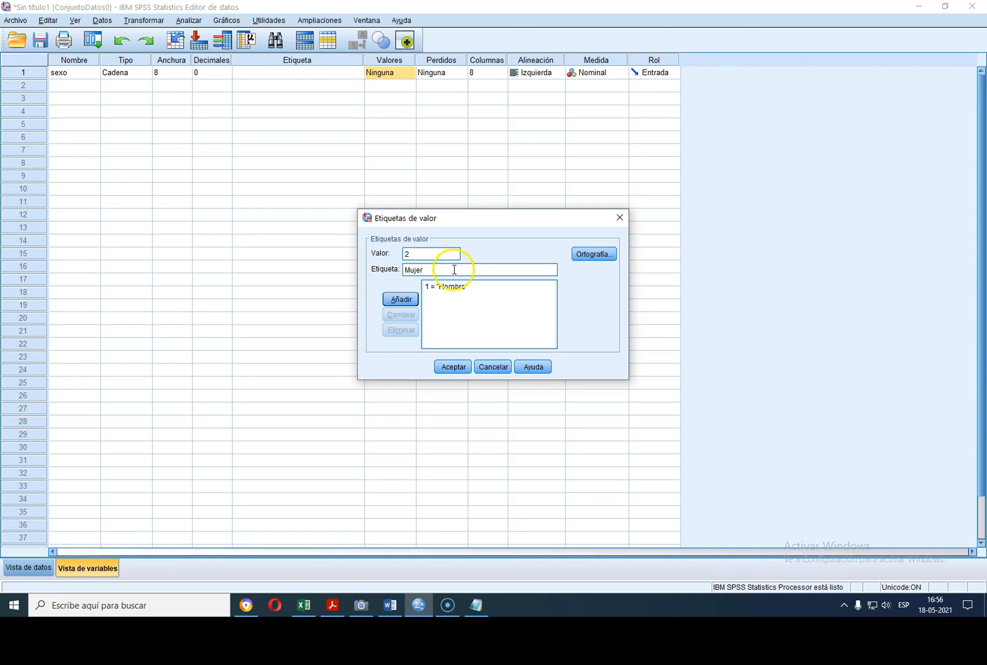
pyautogui.click(400, 300)
pyautogui.click(451, 366)
# - Set the label of the sexo variable to Sexo and check the variable in the data view
pyautogui.click(257, 72)
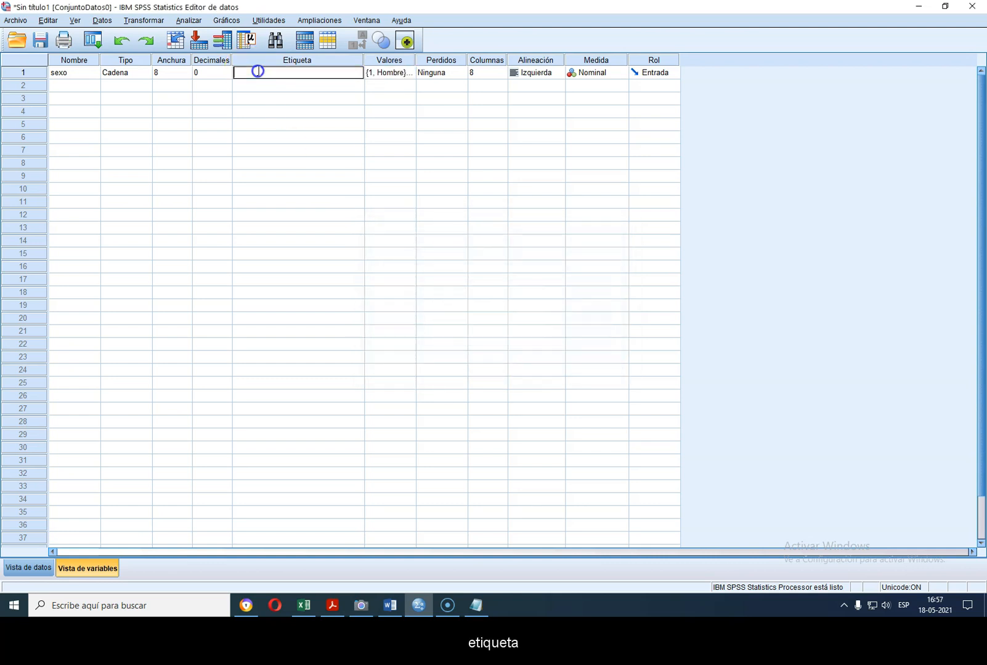
pyautogui.write('Sexo')
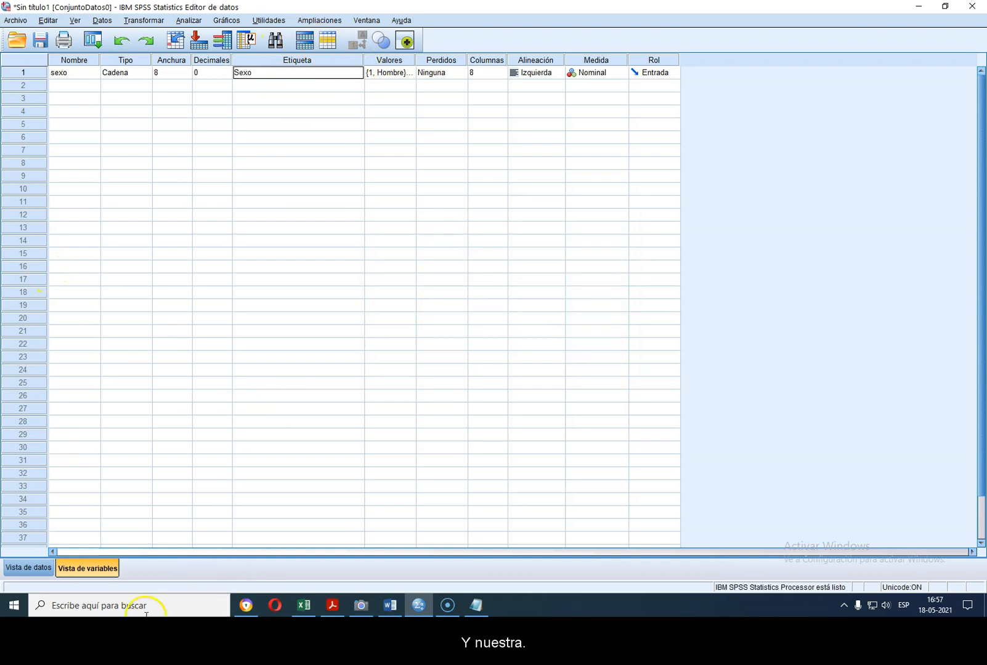
pyautogui.click(28, 567)
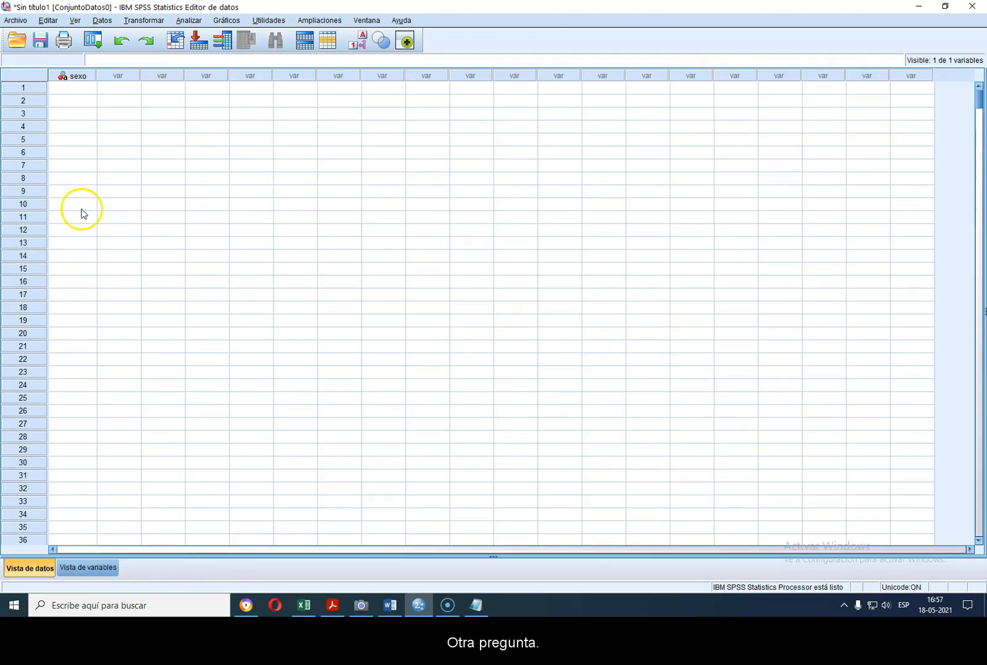
pyautogui.click(106, 573)
# - Switch to the Notepad notes and copy the question text beginning Me siento cómodo/ao a gusto
pyautogui.click(304, 606)
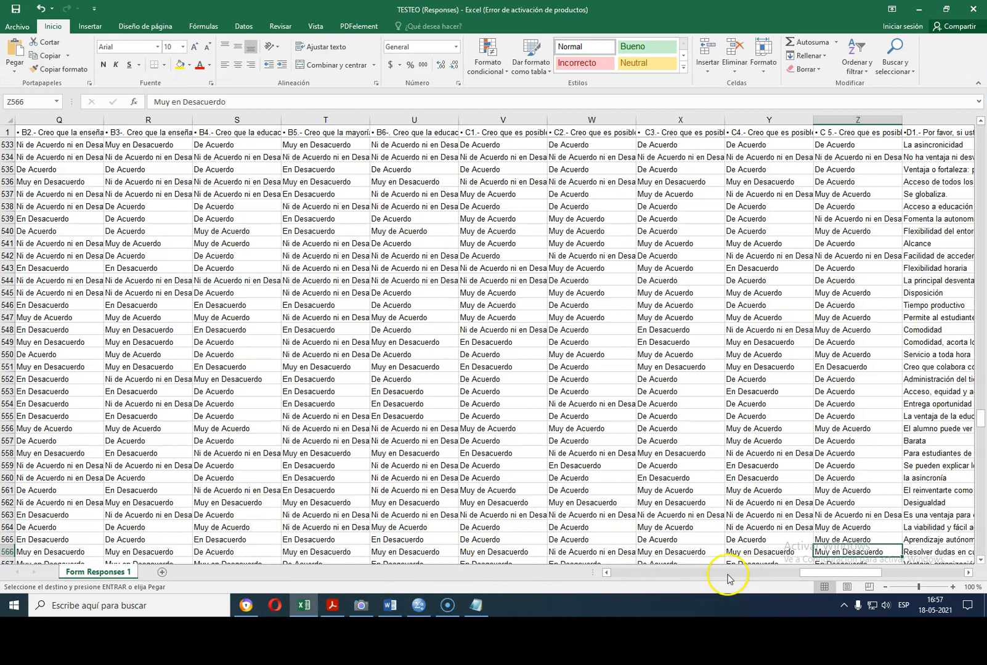
pyautogui.click(476, 606)
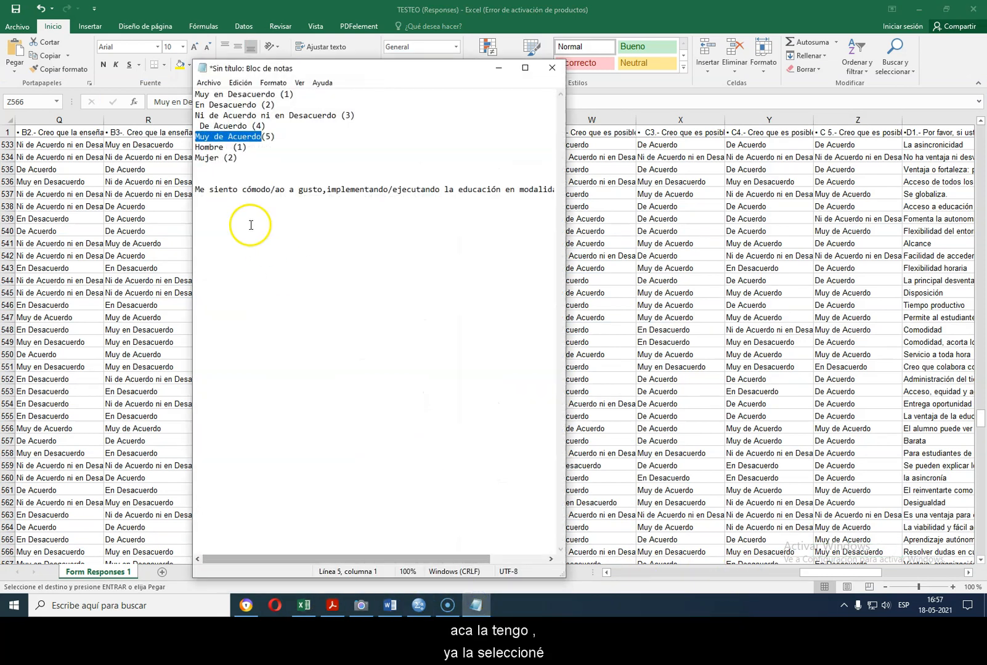
pyautogui.click(210, 203)
pyautogui.moveTo(196, 189); pyautogui.dragTo(604, 192)
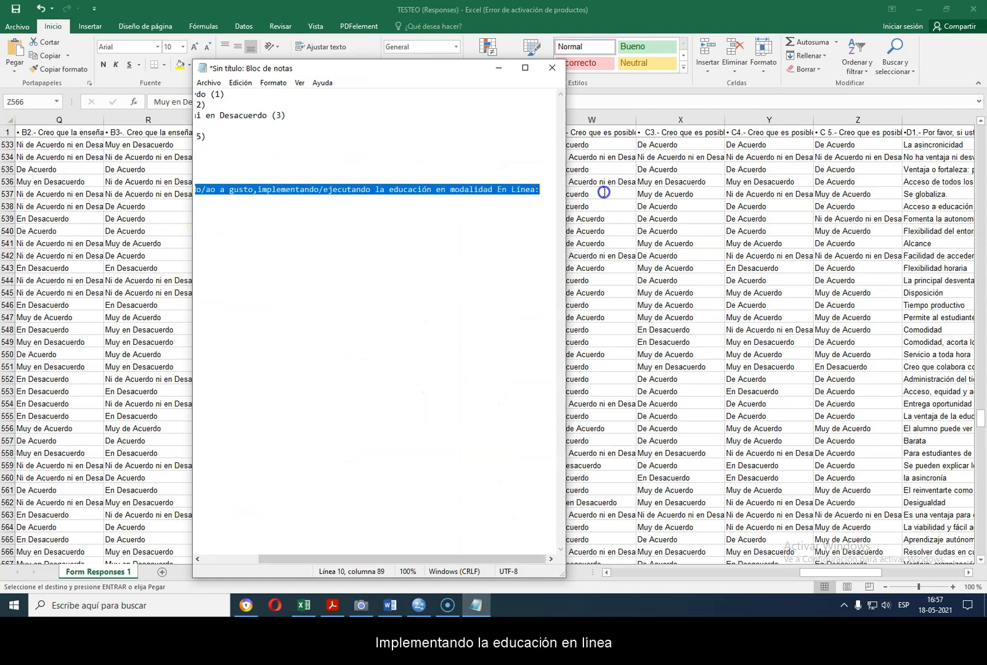
pyautogui.moveTo(539, 192); pyautogui.dragTo(537, 191)
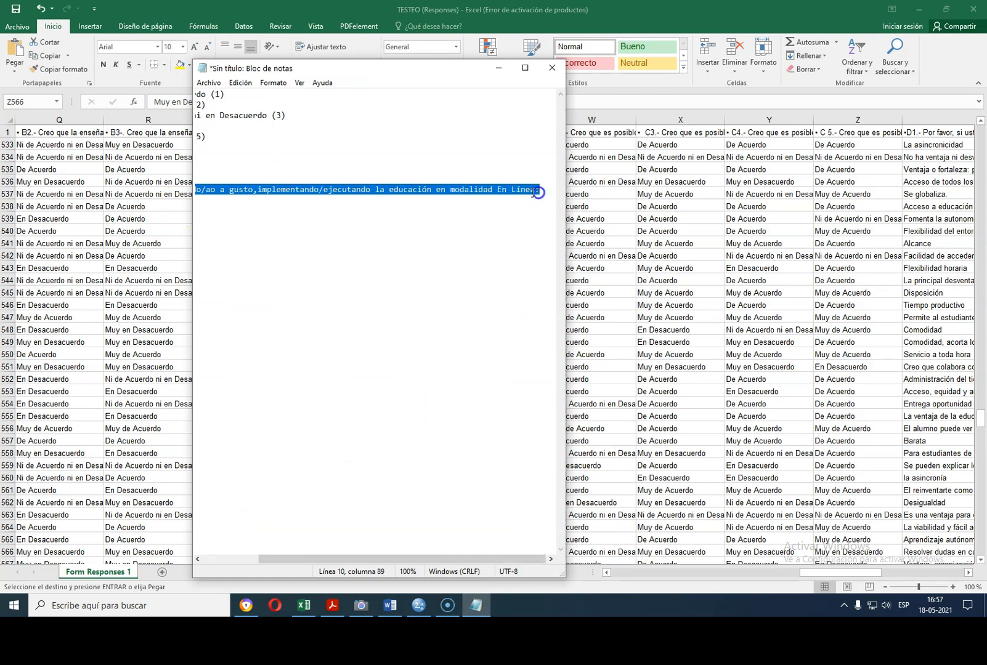
pyautogui.rightClick(474, 192)
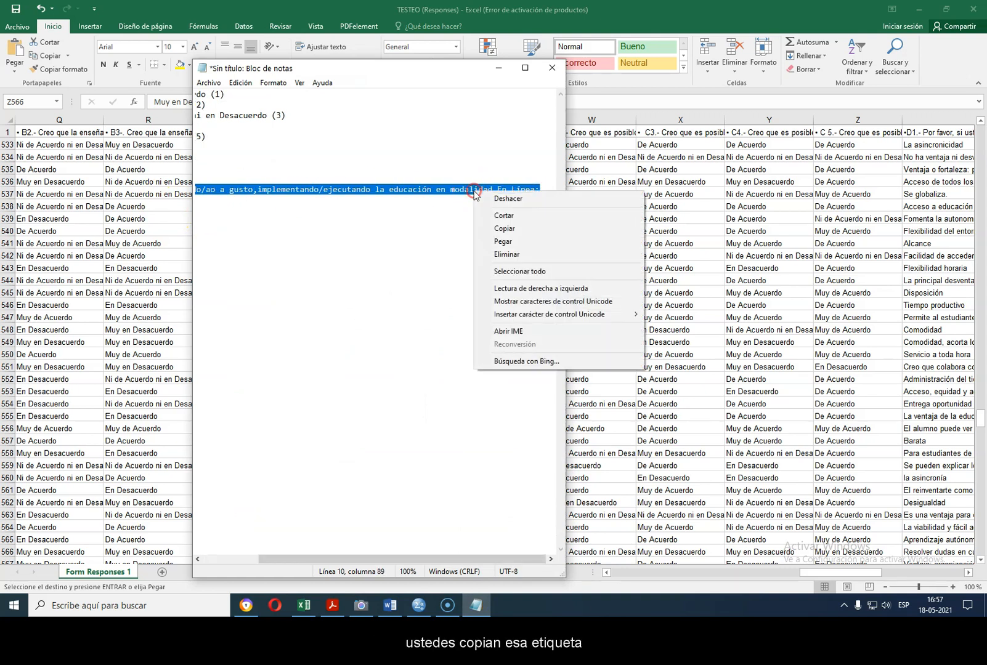
pyautogui.click(524, 228)
# - Look through the question columns of the TESTEO (Responses) workbook in Excel and return to SPSS Statistics
pyautogui.click(88, 212)
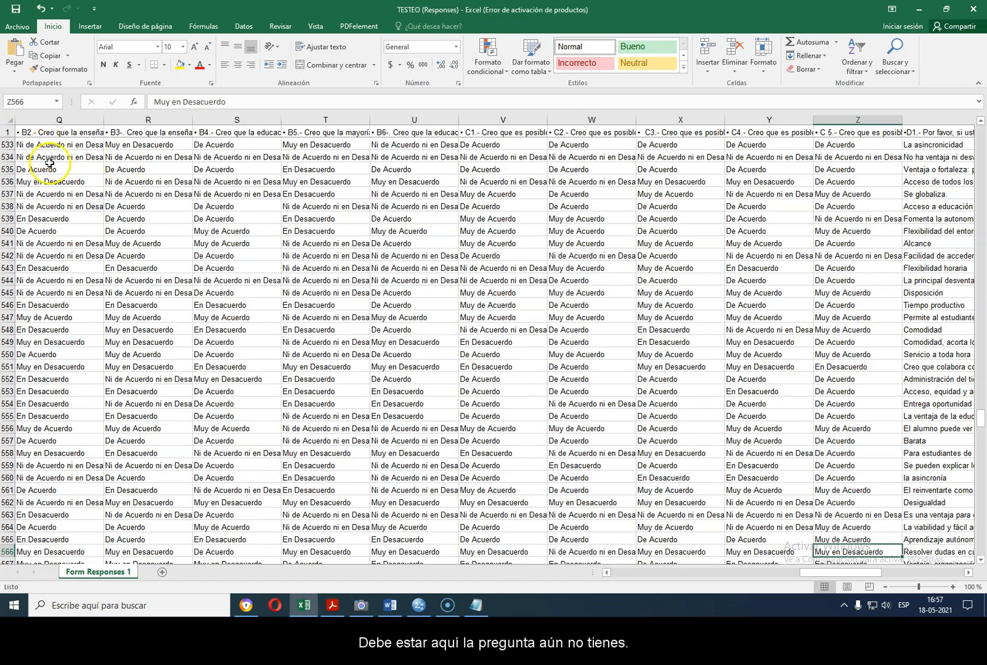
pyautogui.moveTo(798, 570); pyautogui.dragTo(683, 573)
pyautogui.click(419, 606)
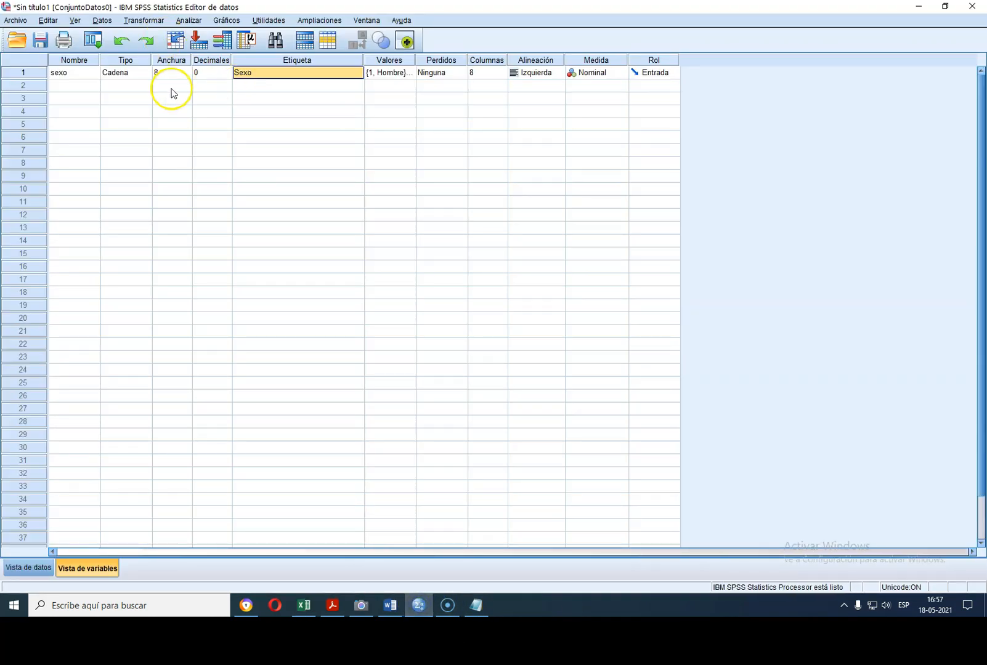
# - Create a second variable below sexo with the type Cadena, keeping 8 characters
pyautogui.click(119, 86)
pyautogui.click(145, 85)
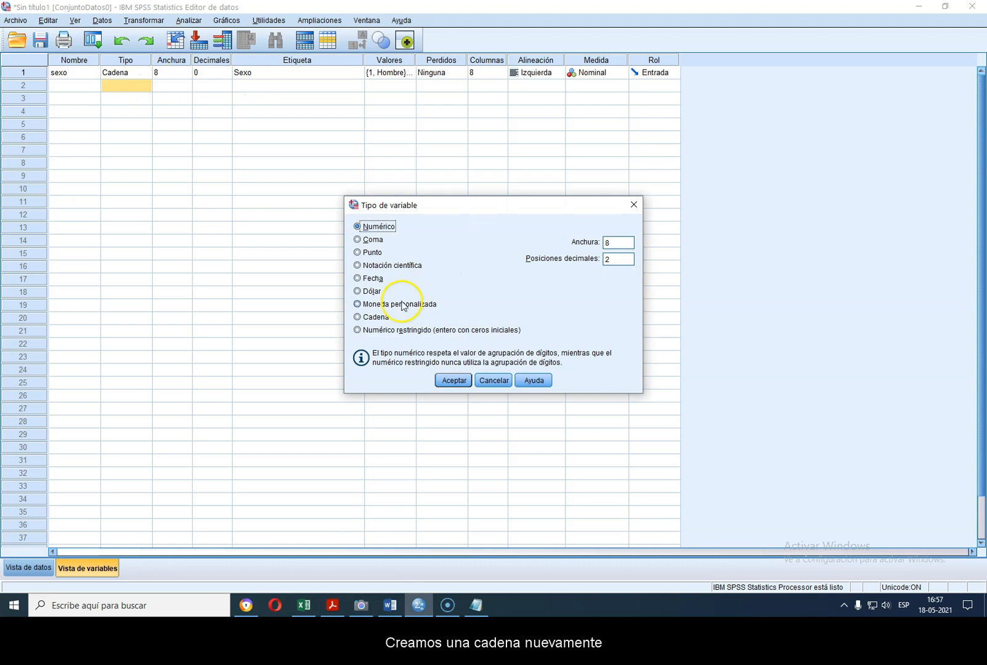
pyautogui.click(382, 323)
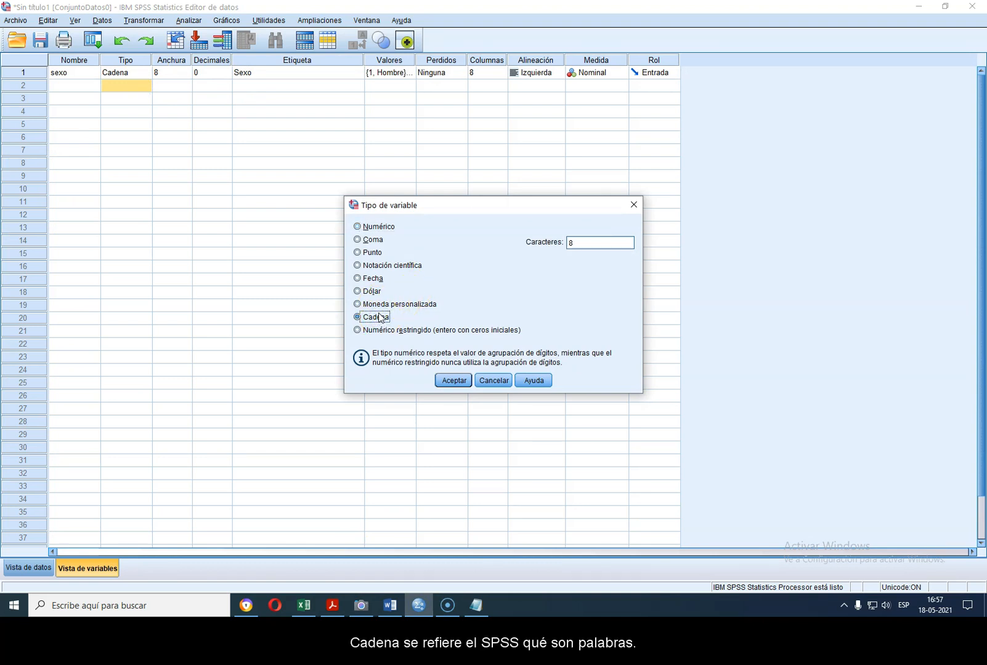
pyautogui.click(445, 382)
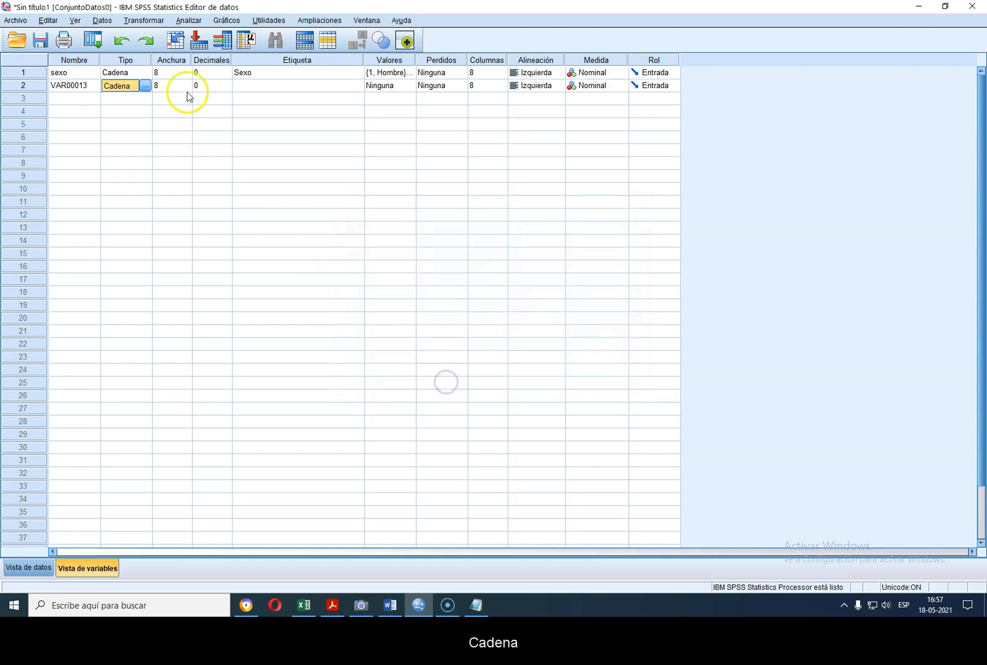
# - Paste the copied Me siento cómodo/ao a gusto question as the second variable's label and name the variable A1
pyautogui.click(264, 85)
pyautogui.rightClick(263, 87)
pyautogui.click(302, 150)
pyautogui.click(88, 86)
pyautogui.press('BackSpace')
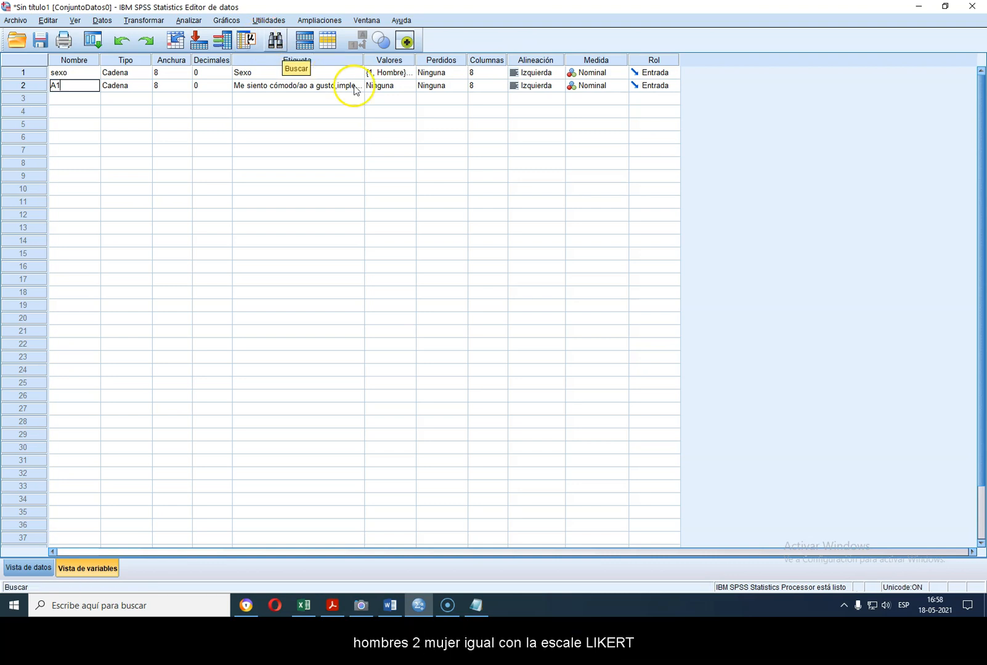
# - Add the value label 1 = Muy en Desacuerdo to variable A1, copying the label text from the Notepad notes
pyautogui.click(393, 87)
pyautogui.click(408, 86)
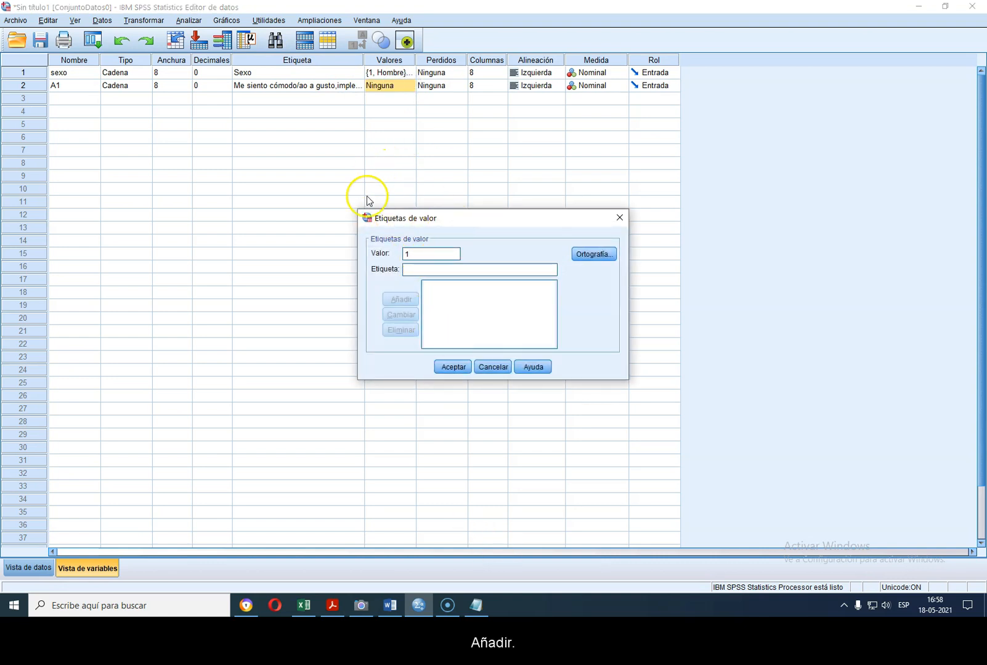
pyautogui.click(477, 607)
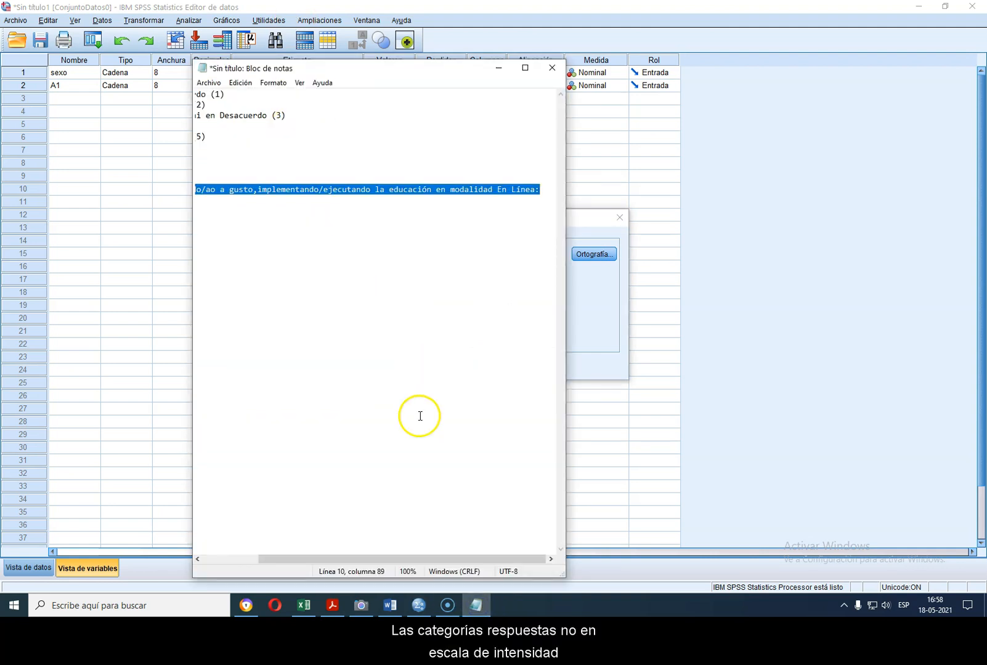
pyautogui.moveTo(191, 541); pyautogui.dragTo(168, 534)
pyautogui.hscroll(-3, 306, 283)
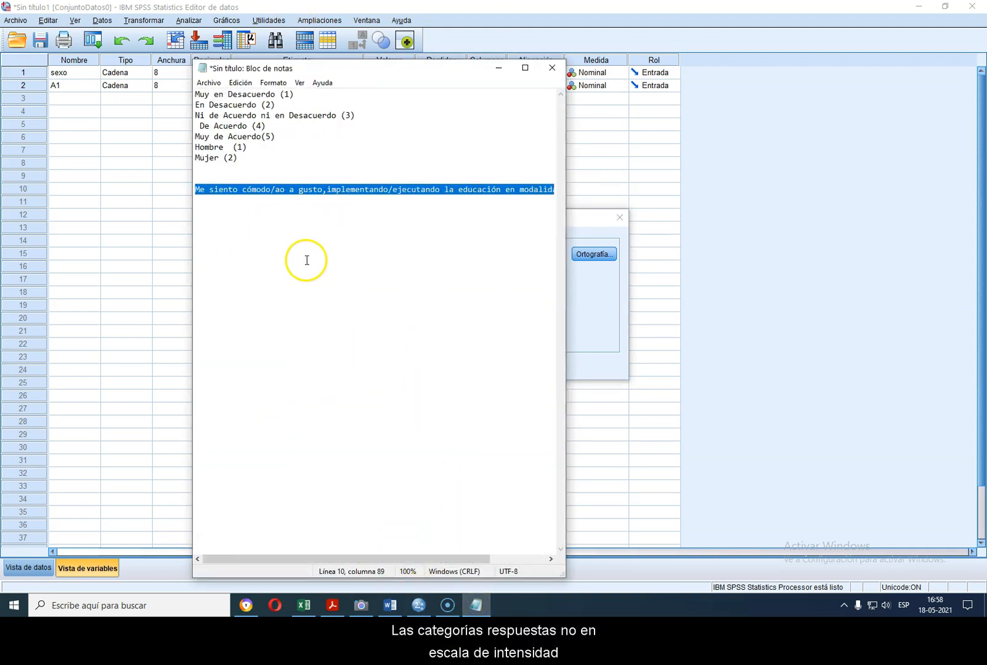
pyautogui.moveTo(280, 94); pyautogui.dragTo(130, 88)
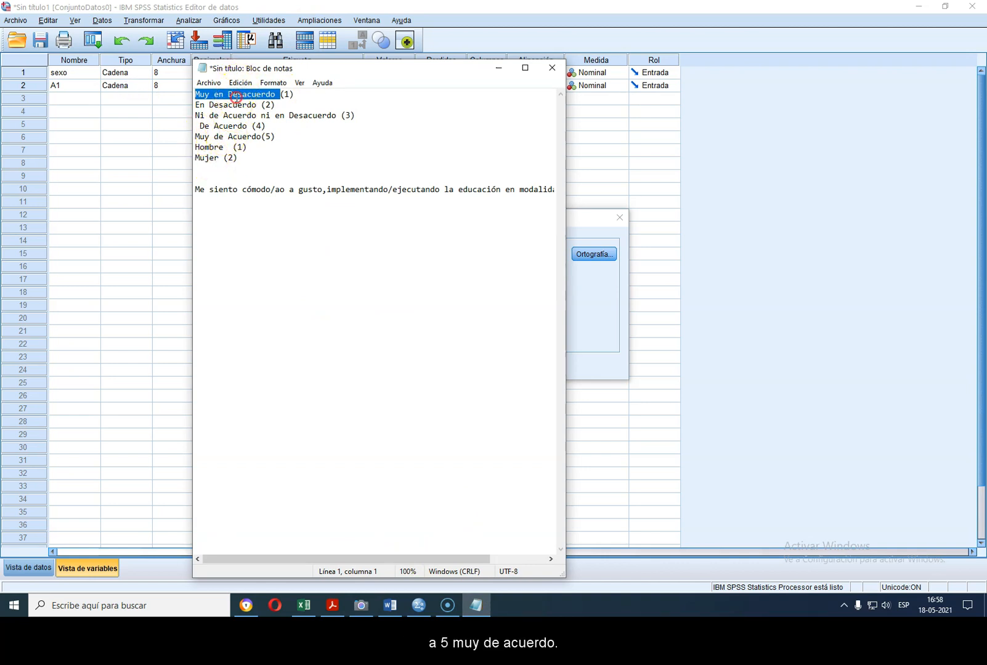
pyautogui.rightClick(235, 97)
pyautogui.click(282, 134)
pyautogui.click(170, 133)
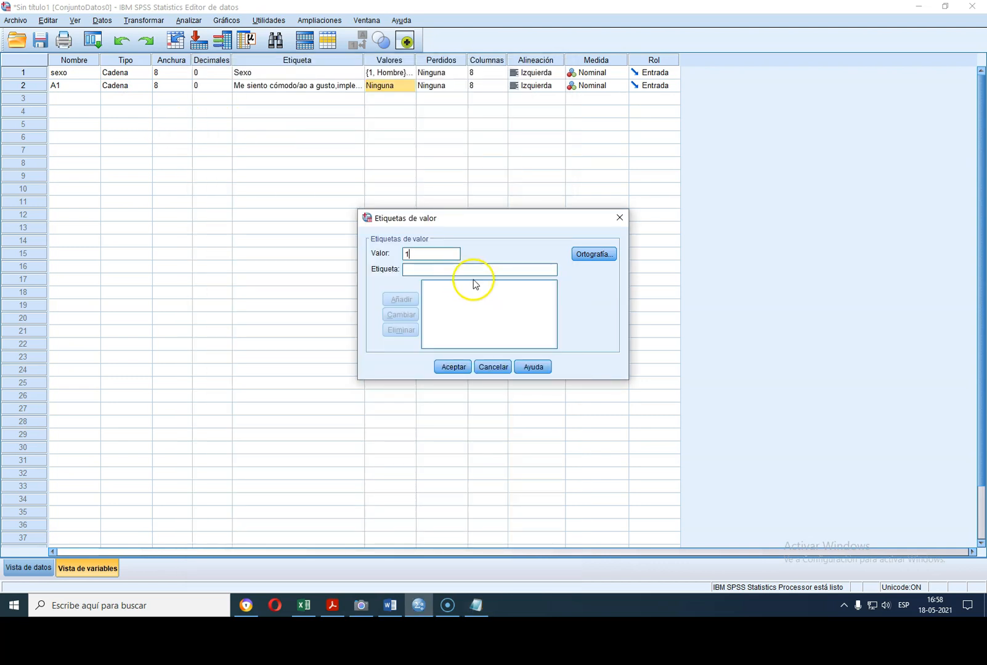
pyautogui.rightClick(443, 266)
pyautogui.click(484, 334)
pyautogui.click(402, 300)
# - Add the value label 2 = En Desacuerdo to A1, copying the label text from the Notepad notes
pyautogui.click(419, 255)
pyautogui.write('2')
pyautogui.click(476, 606)
pyautogui.click(245, 106)
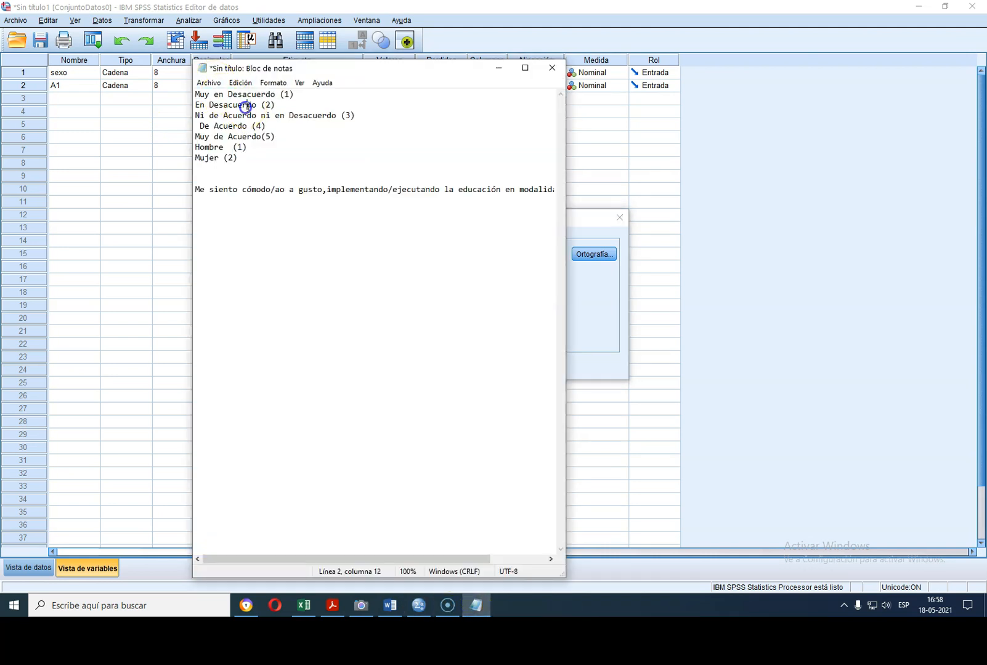
pyautogui.moveTo(256, 105); pyautogui.dragTo(169, 103)
pyautogui.rightClick(196, 106)
pyautogui.click(258, 145)
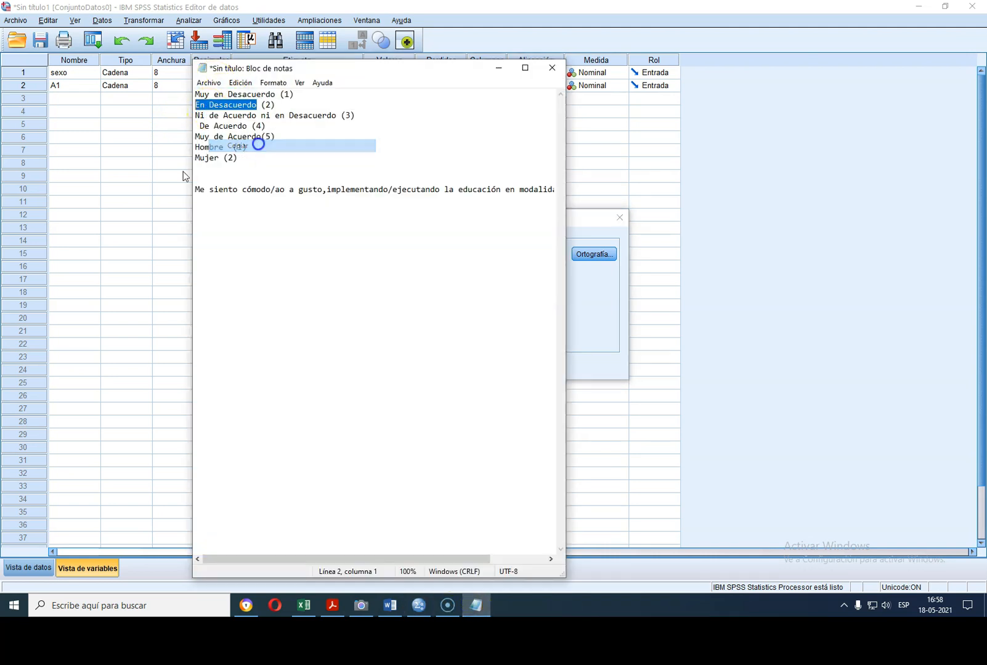
pyautogui.click(181, 176)
pyautogui.rightClick(428, 272)
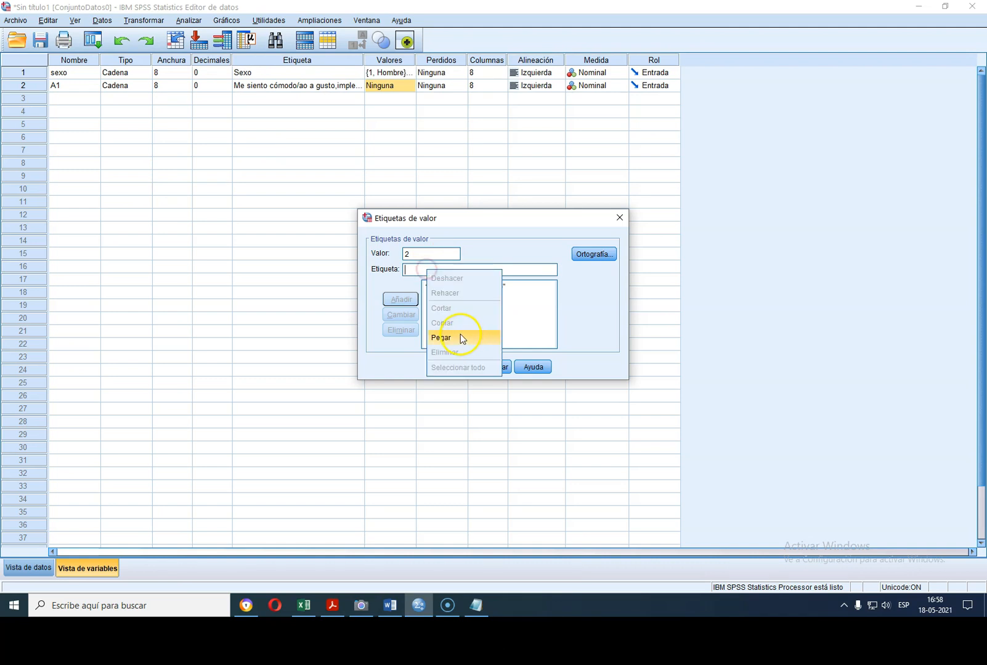
pyautogui.click(451, 337)
pyautogui.click(399, 300)
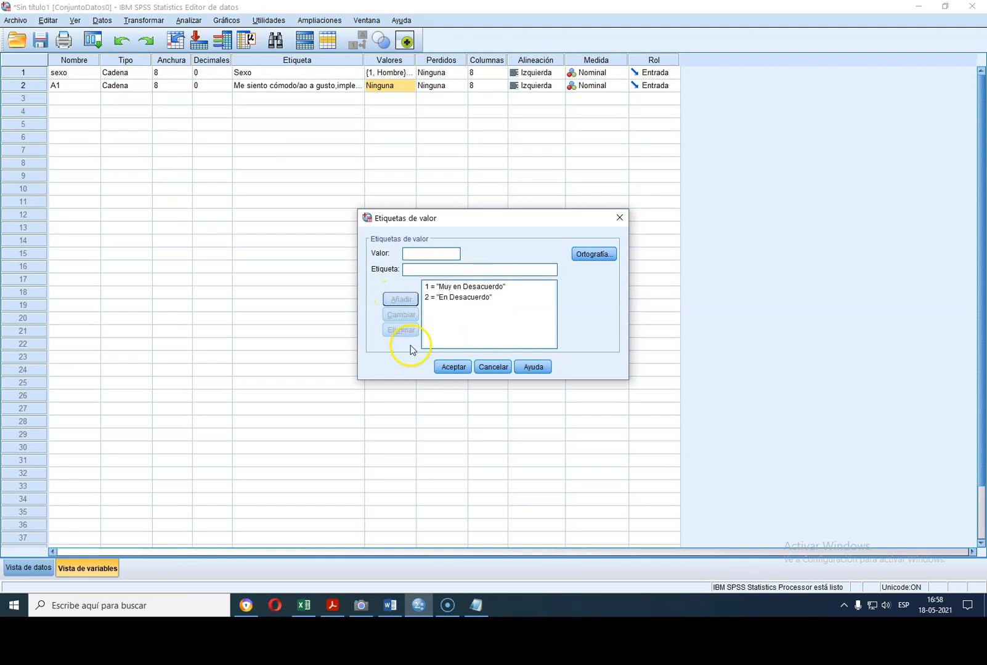
# - Add the value label 3 = Ni de Acuerdo ni en Desacuerdo to A1, copying the label text from the Notepad notes
pyautogui.click(476, 606)
pyautogui.moveTo(341, 115); pyautogui.dragTo(161, 111)
pyautogui.rightClick(251, 117)
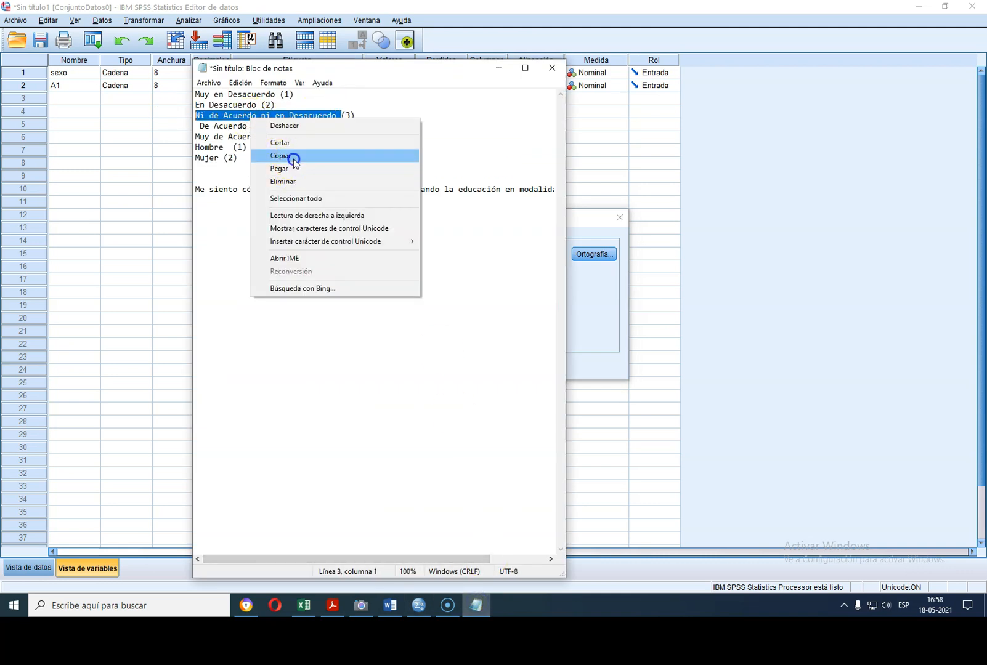
pyautogui.click(289, 156)
pyautogui.click(588, 313)
pyautogui.rightClick(431, 269)
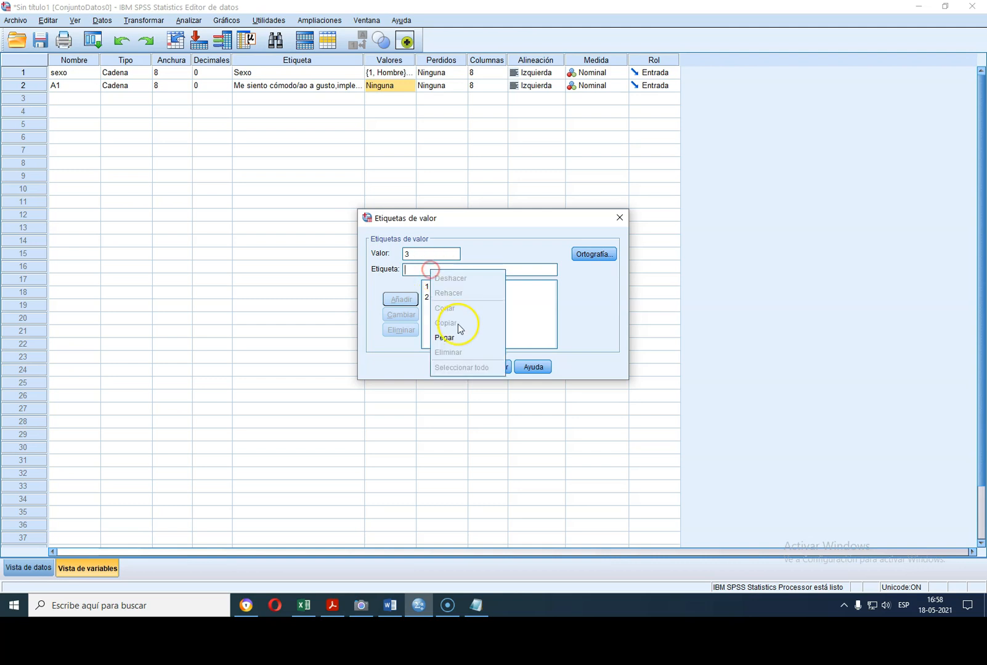
pyautogui.click(451, 338)
pyautogui.click(401, 299)
# - Add the value label 4 = De Acuerdo to A1, copying the label text from the Notepad notes
pyautogui.click(424, 255)
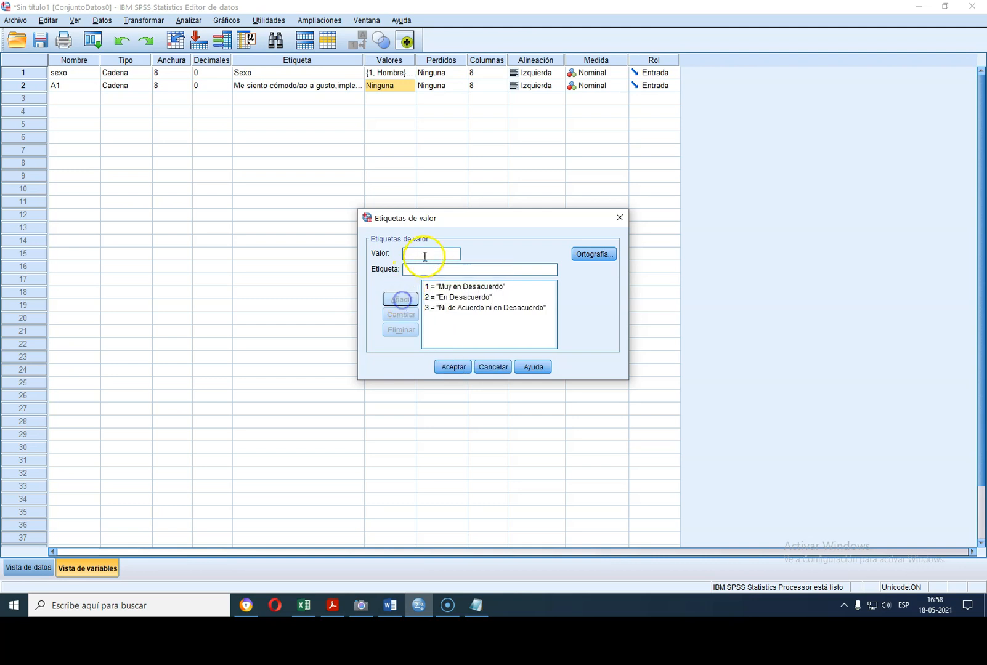
pyautogui.click(476, 605)
pyautogui.click(355, 156)
pyautogui.moveTo(247, 126); pyautogui.dragTo(190, 127)
pyautogui.rightClick(217, 128)
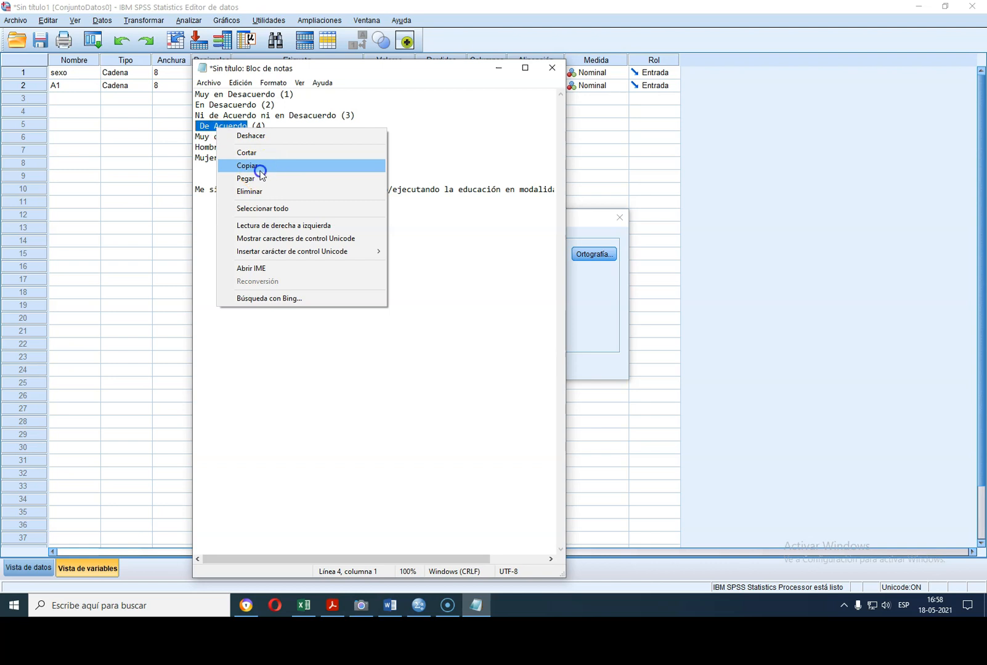
pyautogui.click(256, 166)
pyautogui.click(590, 311)
pyautogui.click(411, 256)
pyautogui.rightClick(429, 270)
pyautogui.click(463, 334)
pyautogui.click(402, 301)
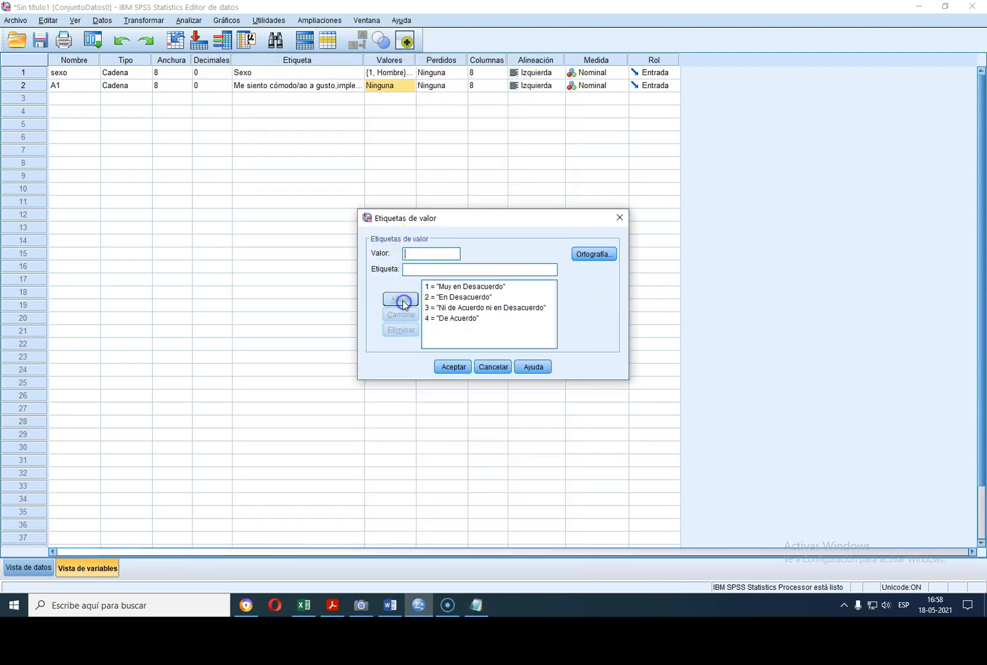
# - Add the value label 5 = Muy de Acuerdo from the Notepad notes and apply the value labels to A1
pyautogui.click(426, 254)
pyautogui.write('5')
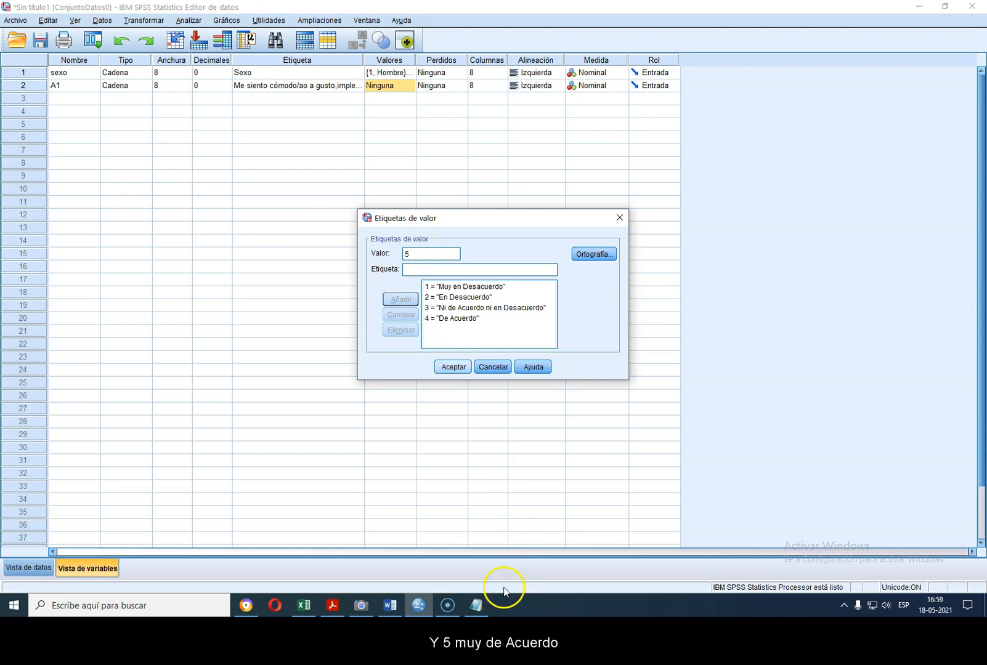
pyautogui.click(476, 606)
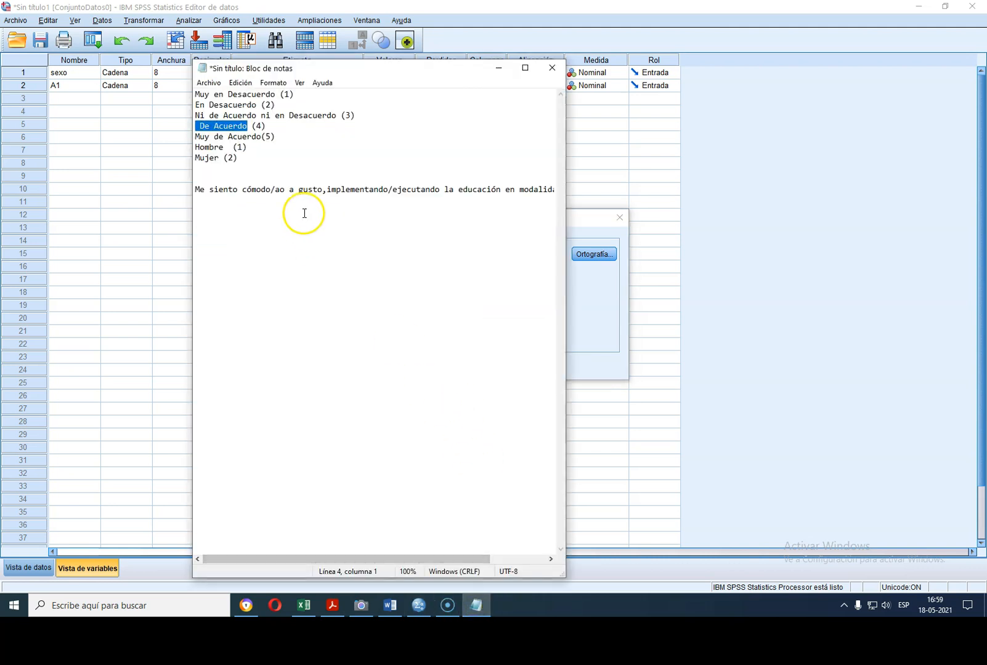
pyautogui.moveTo(262, 137); pyautogui.dragTo(154, 137)
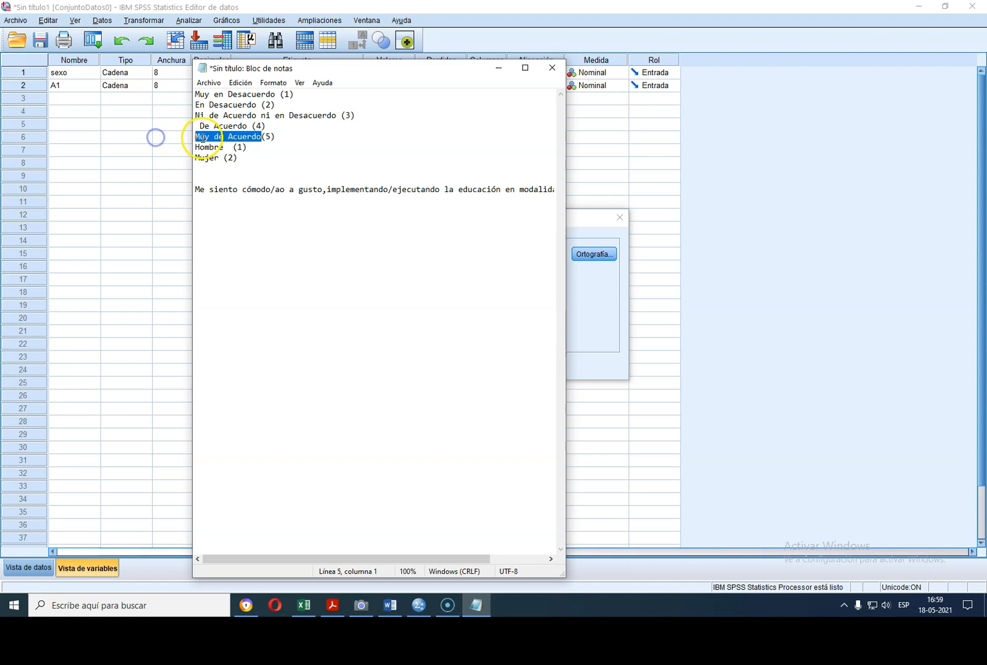
pyautogui.rightClick(198, 137)
pyautogui.click(262, 177)
pyautogui.click(591, 330)
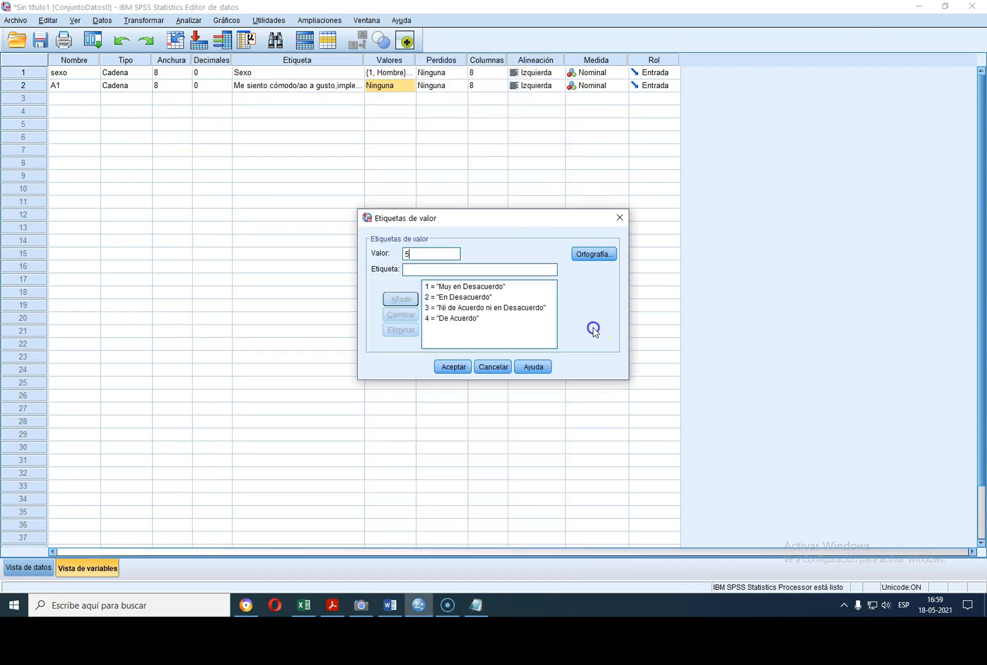
pyautogui.rightClick(417, 269)
pyautogui.click(463, 335)
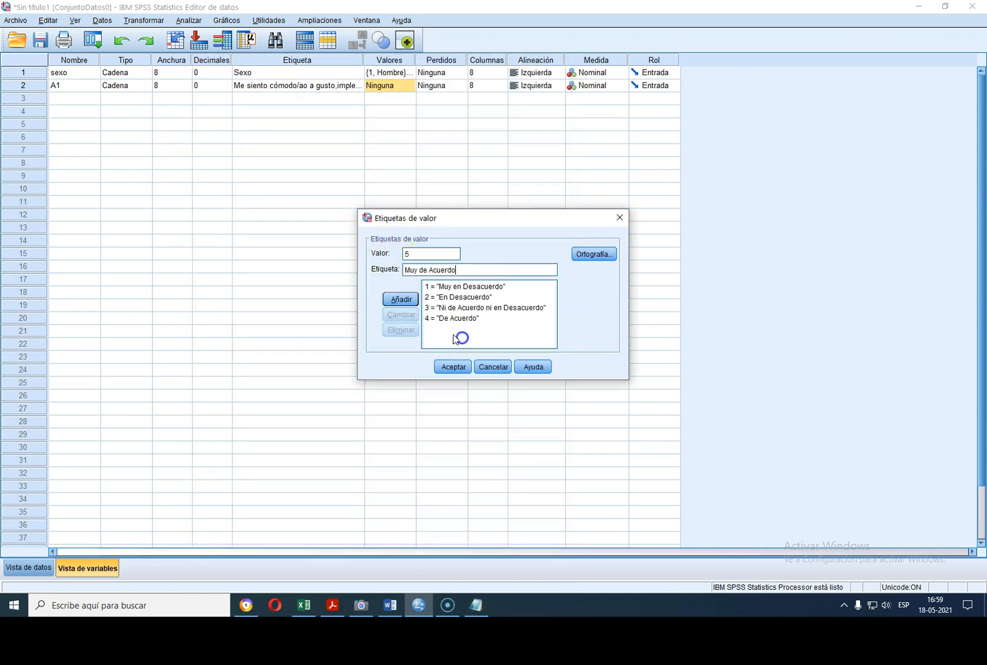
pyautogui.click(414, 300)
pyautogui.click(456, 368)
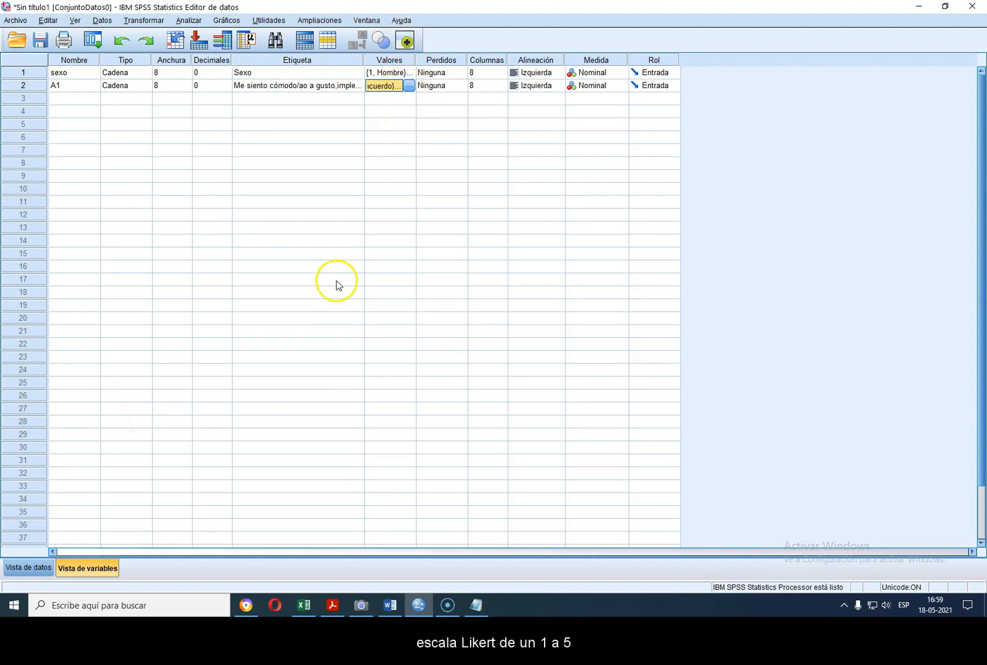
# - Check the data view, switch to the TESTEO (Responses) workbook in Excel and examine the Sexo o Género column
pyautogui.click(31, 568)
pyautogui.click(102, 567)
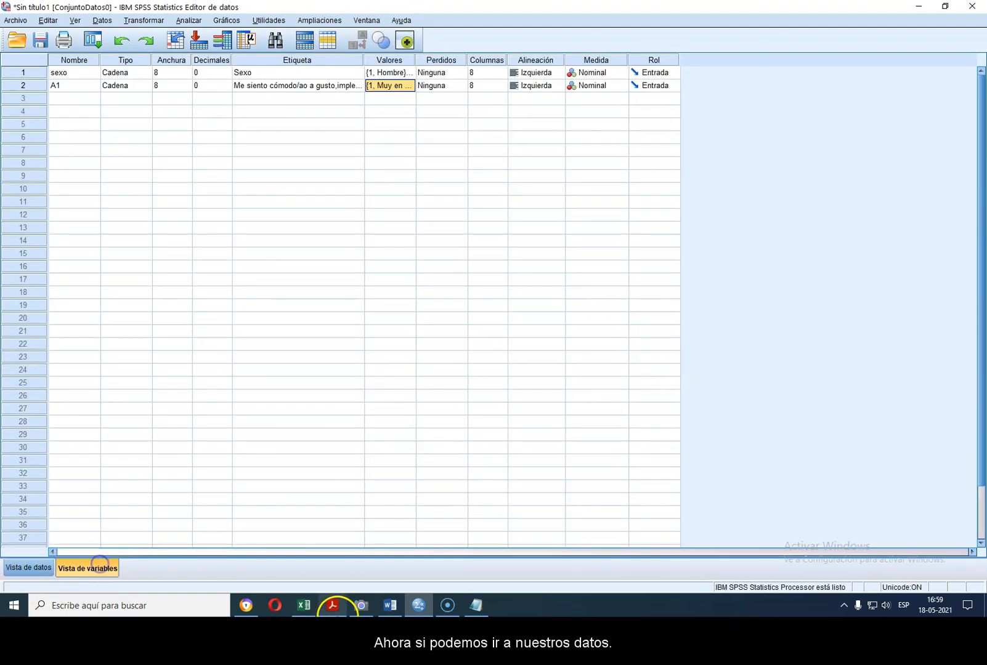
pyautogui.click(305, 606)
pyautogui.moveTo(716, 578); pyautogui.dragTo(501, 573)
pyautogui.moveTo(601, 573); pyautogui.dragTo(751, 567)
pyautogui.moveTo(500, 119); pyautogui.dragTo(619, 118)
pyautogui.moveTo(765, 568); pyautogui.dragTo(498, 578)
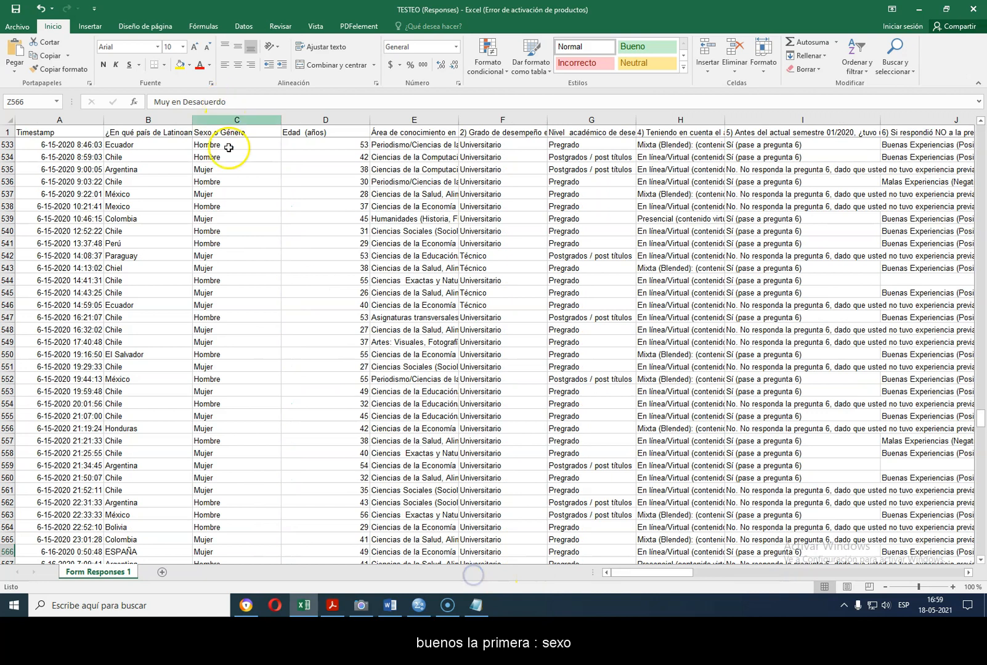
pyautogui.moveTo(215, 146); pyautogui.dragTo(215, 234)
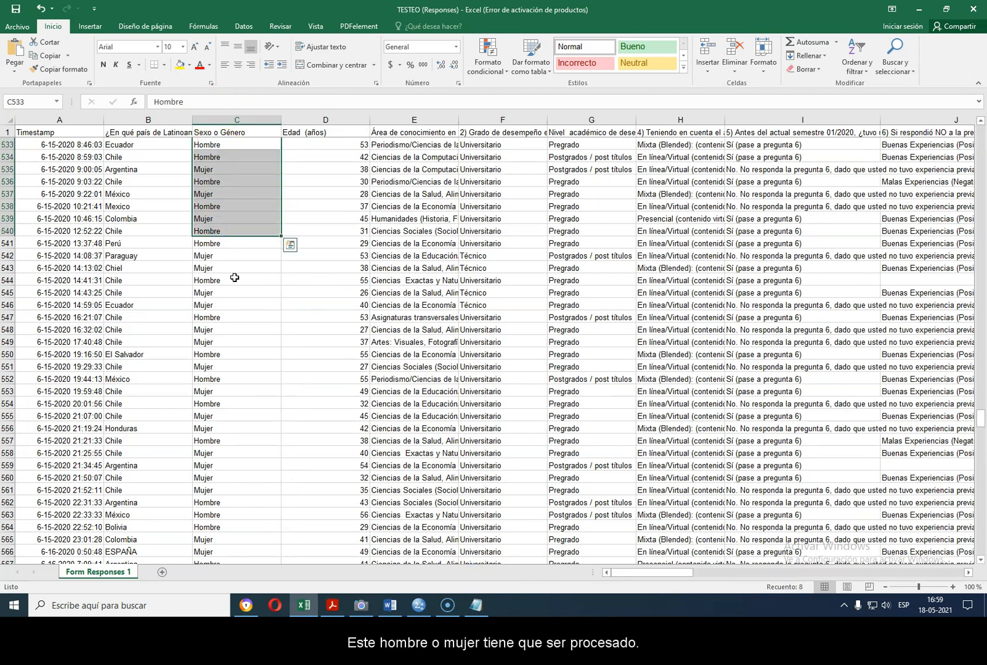
pyautogui.click(225, 154)
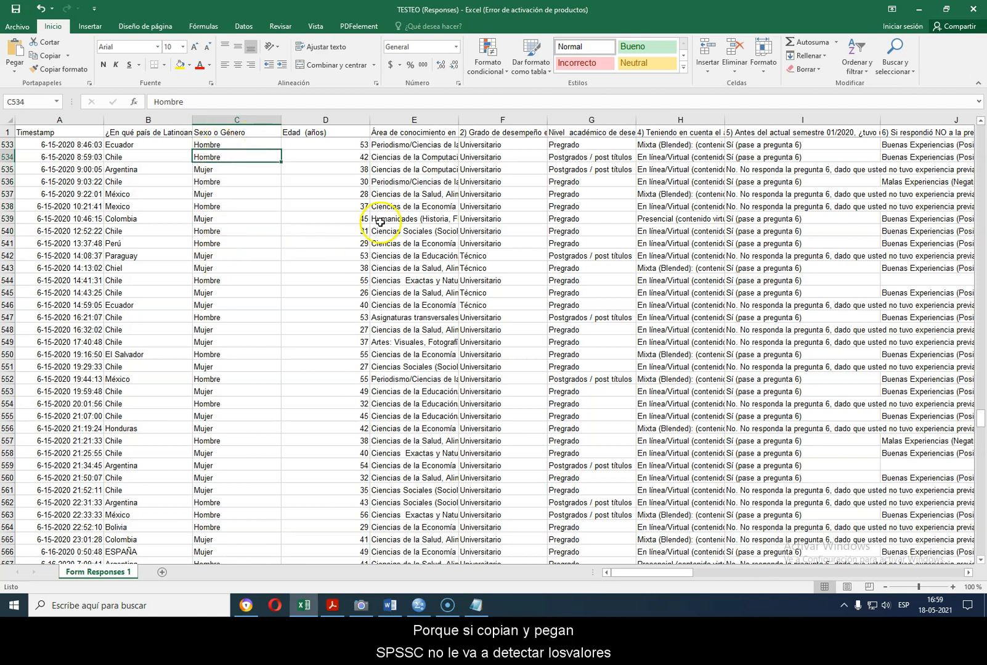
# - Select cells C533:C546 in the Sexo o Género column and open Find and Replace for replacing values
pyautogui.click(222, 145)
pyautogui.moveTo(222, 146); pyautogui.dragTo(221, 300)
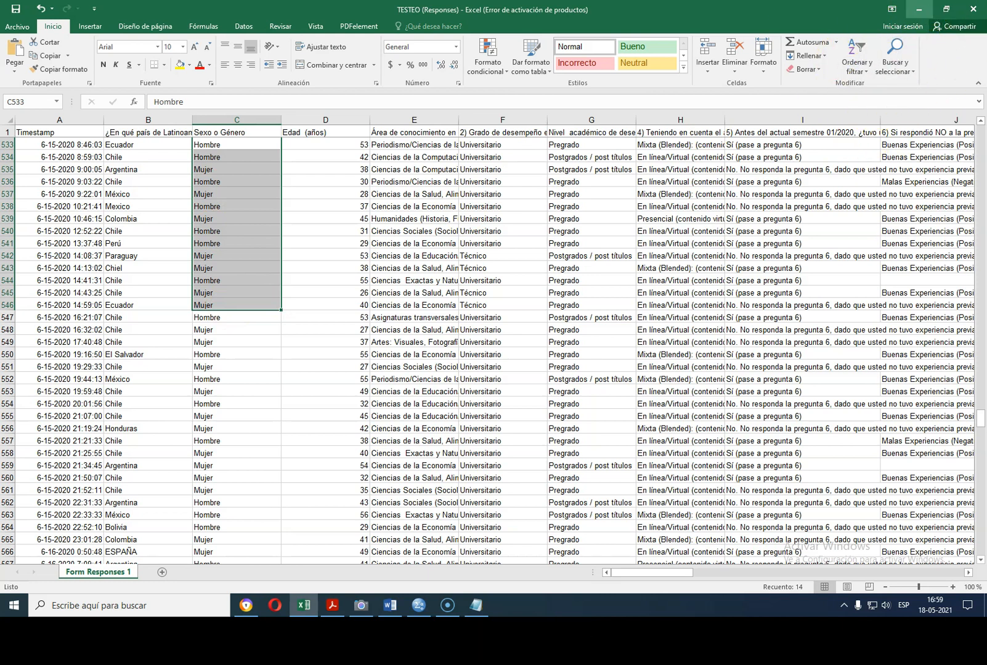
pyautogui.click(895, 72)
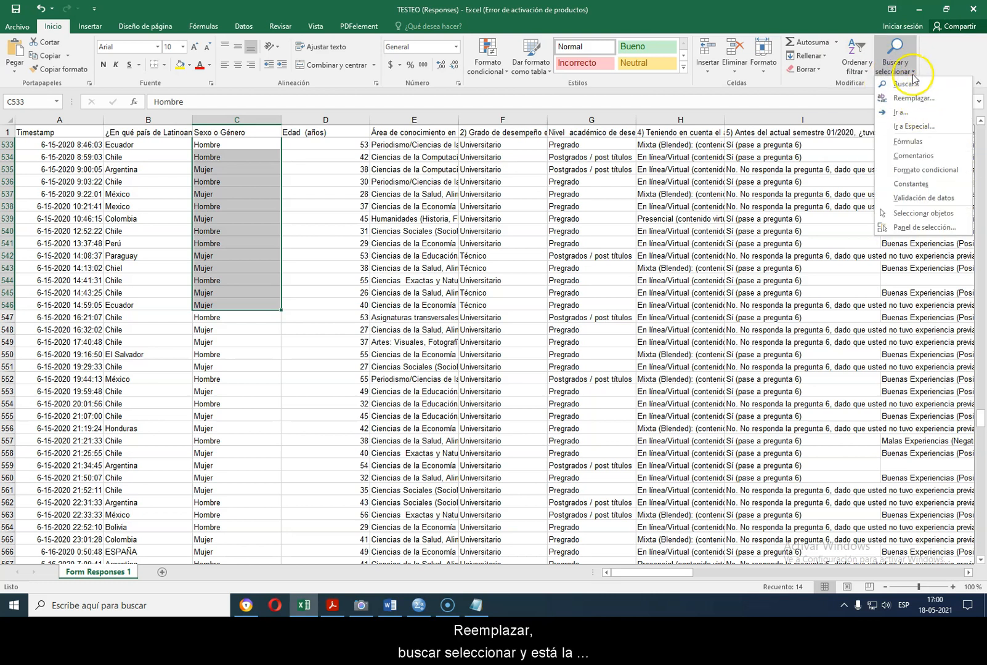
pyautogui.click(899, 52)
pyautogui.click(898, 52)
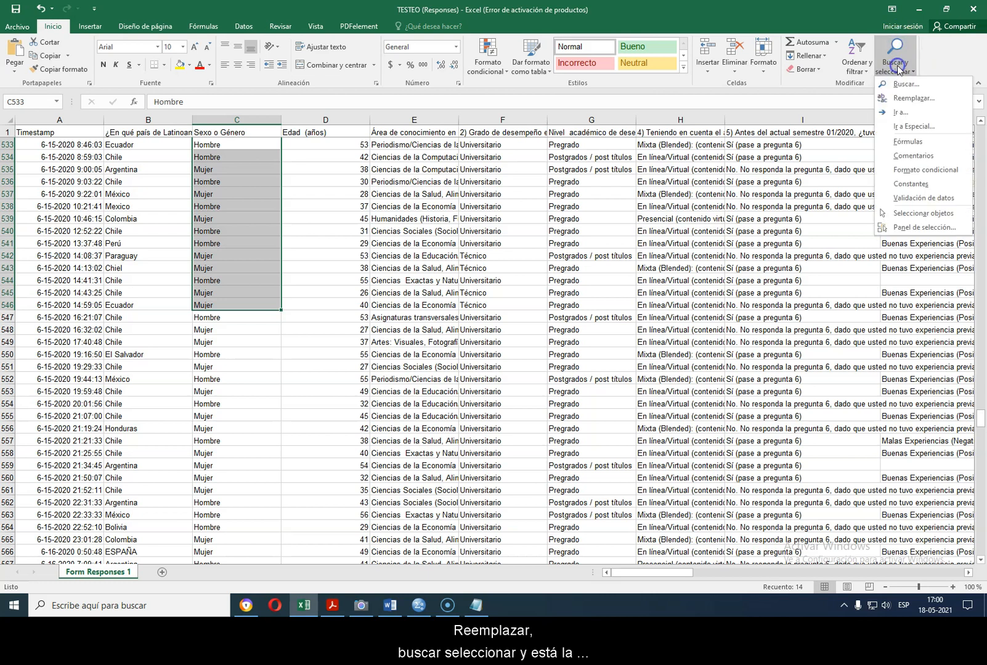
pyautogui.click(914, 98)
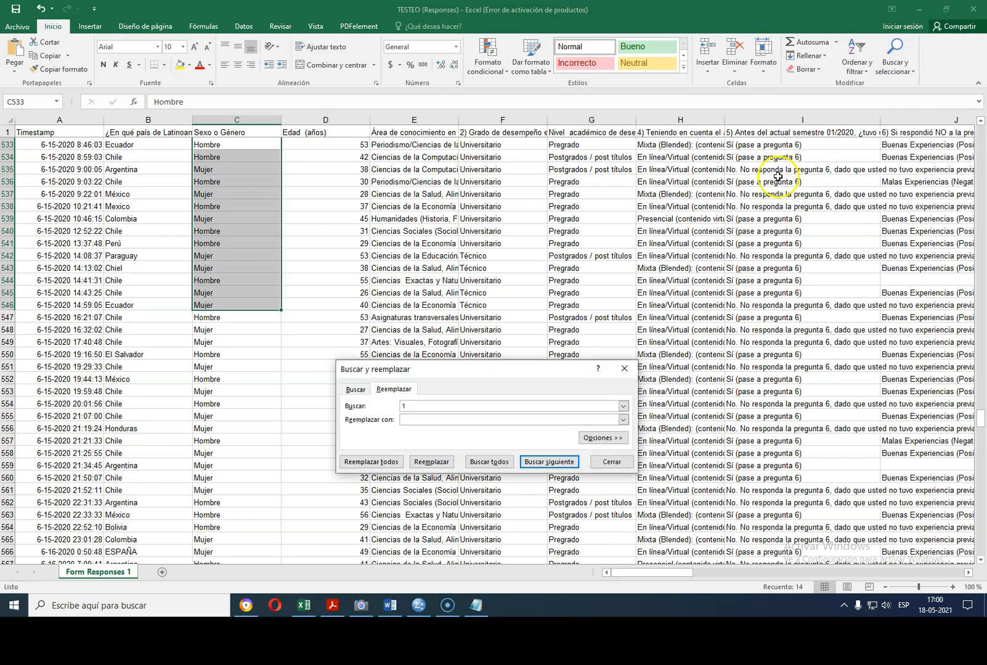
# - Replace every Hombre in the worksheet with 1, copying the search text from cell C533
pyautogui.click(426, 419)
pyautogui.doubleClick(226, 145)
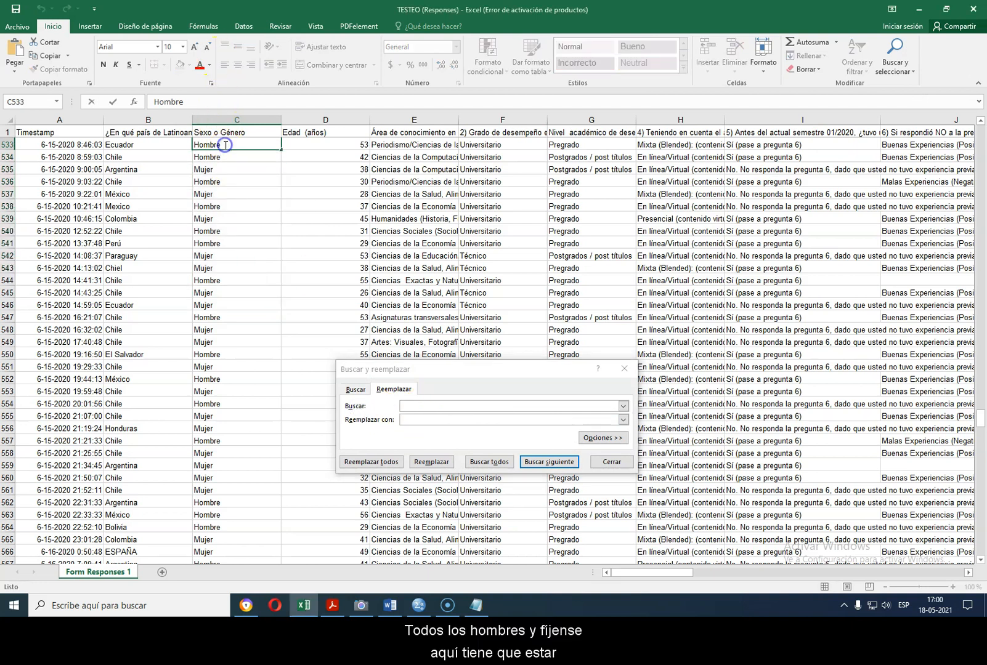
pyautogui.moveTo(224, 145); pyautogui.dragTo(177, 145)
pyautogui.rightClick(206, 149)
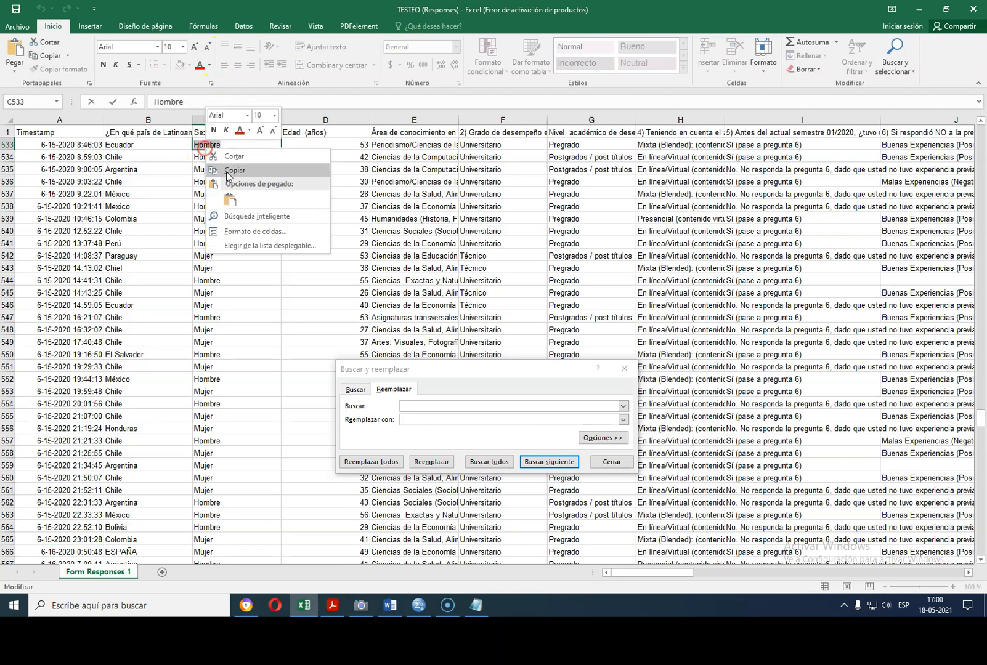
pyautogui.click(234, 173)
pyautogui.click(409, 406)
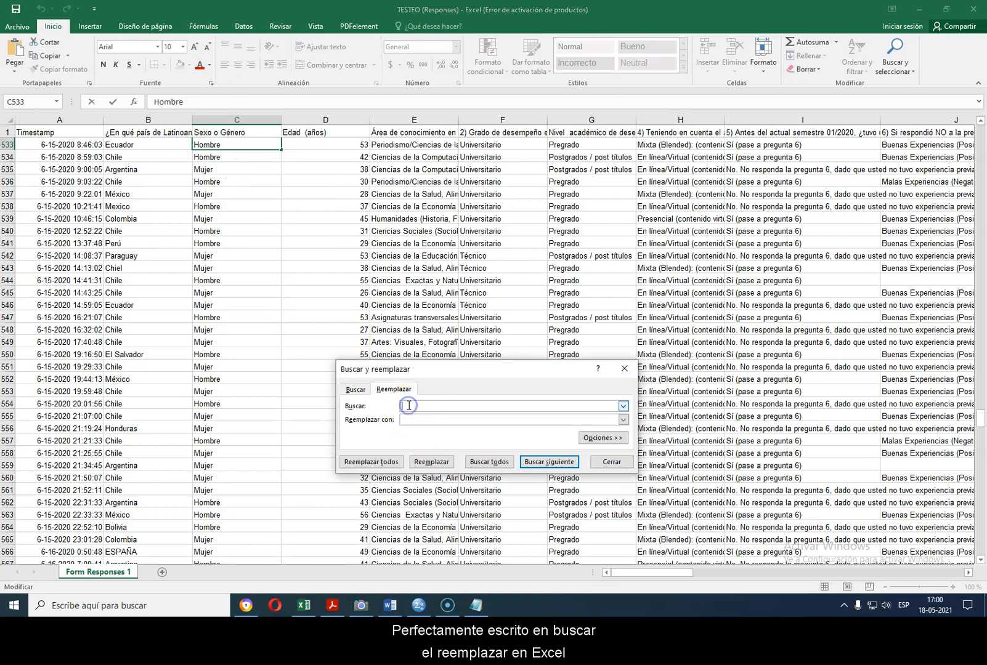
pyautogui.rightClick(409, 407)
pyautogui.click(438, 443)
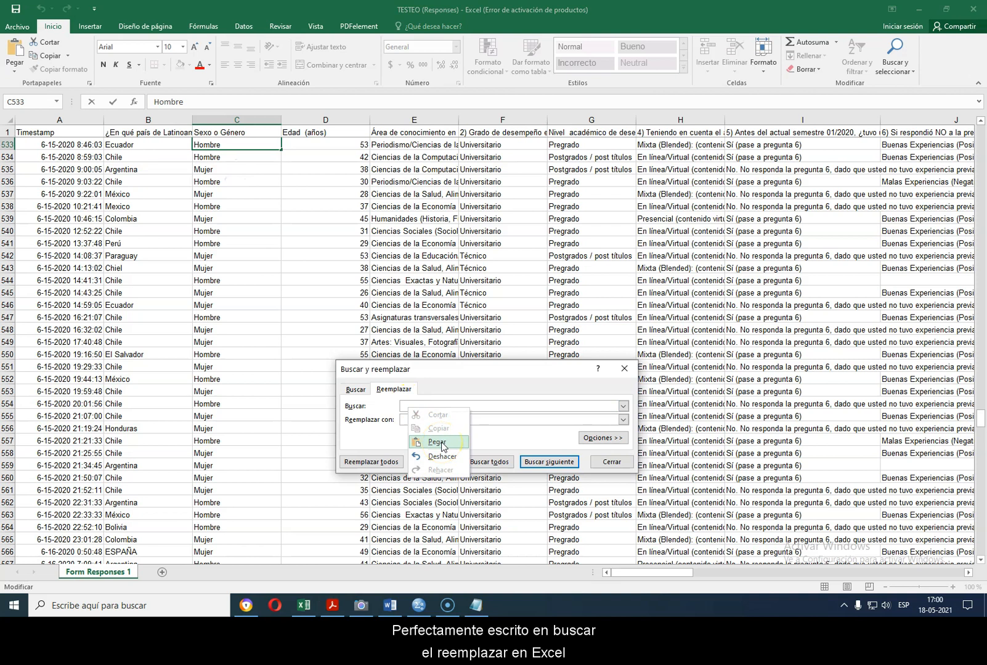
pyautogui.click(411, 419)
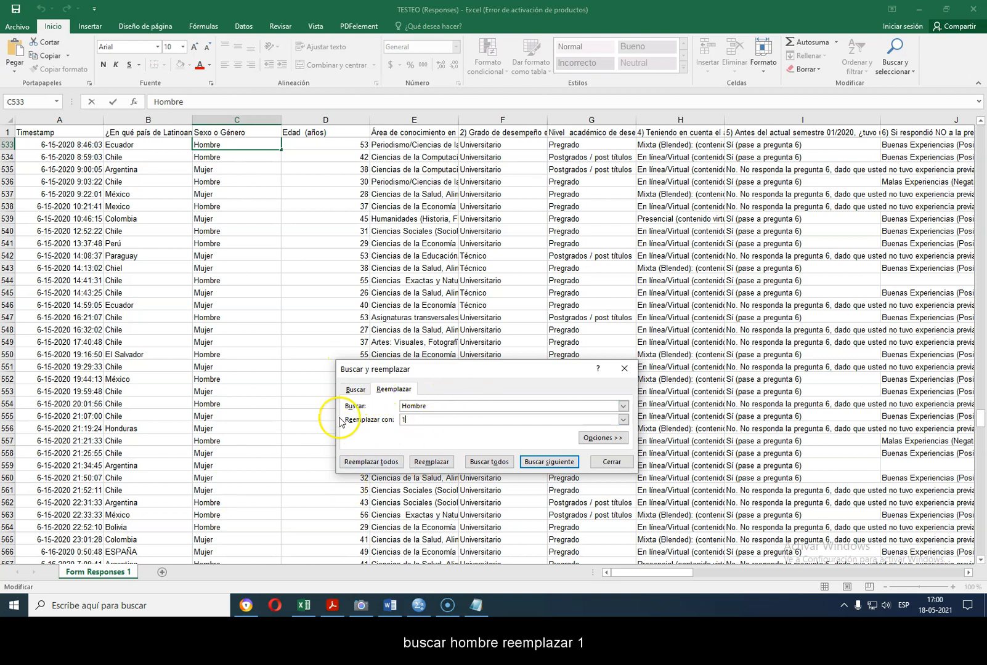
pyautogui.click(381, 463)
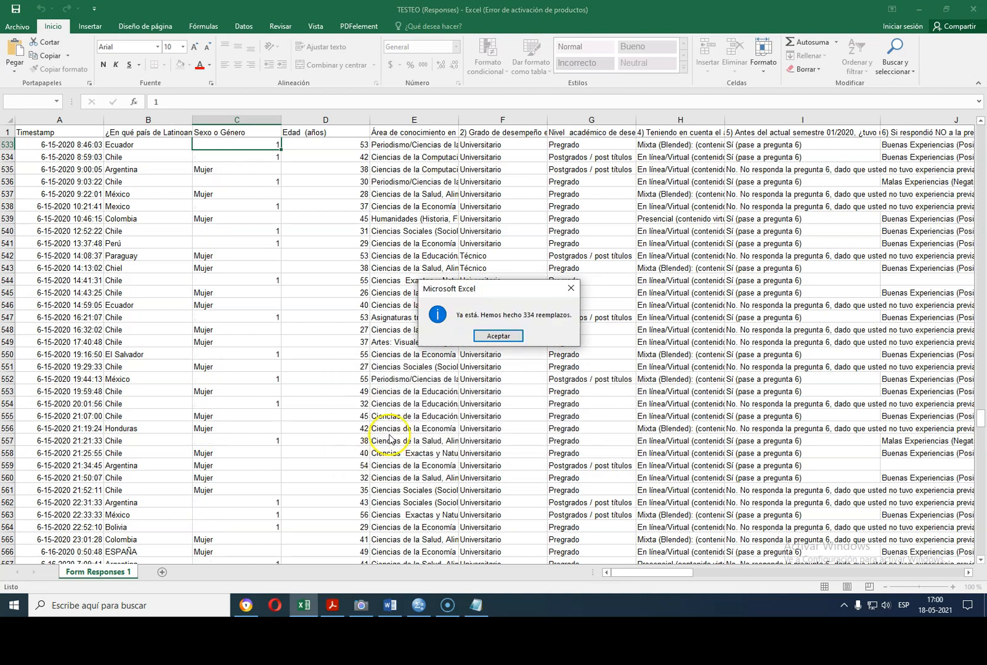
pyautogui.click(494, 337)
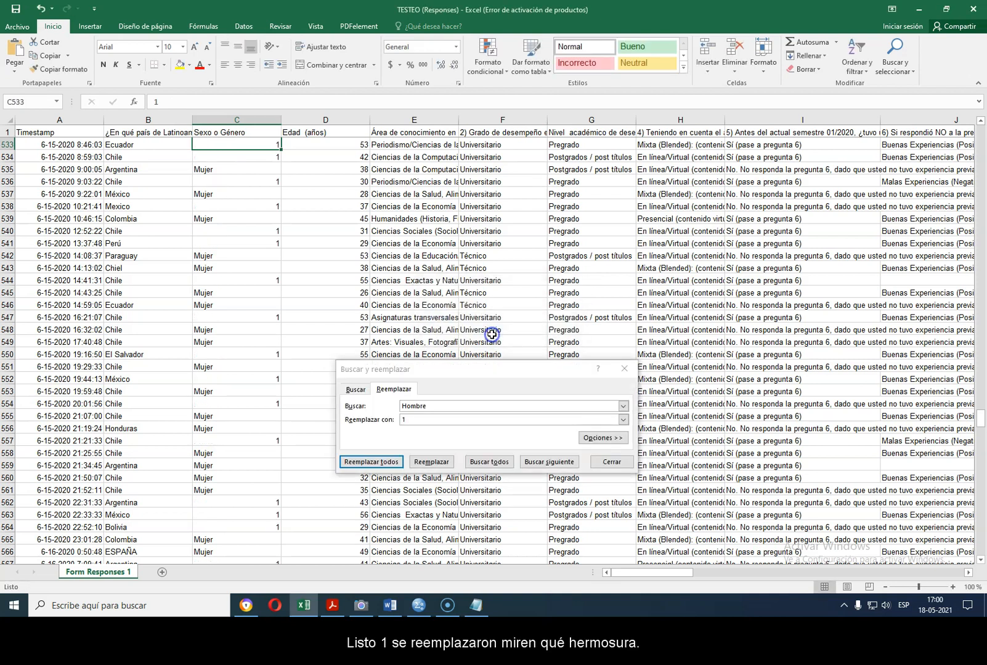
# - Replace every Mujer with 2, copying the search text from cell C535, and close Find and Replace
pyautogui.doubleClick(216, 169)
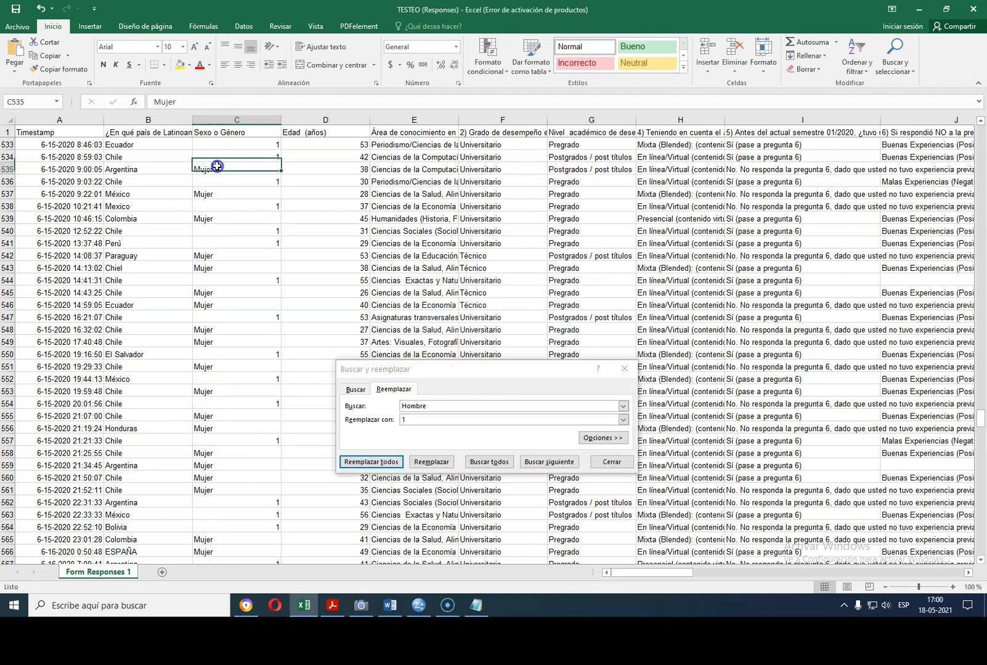
pyautogui.rightClick(199, 168)
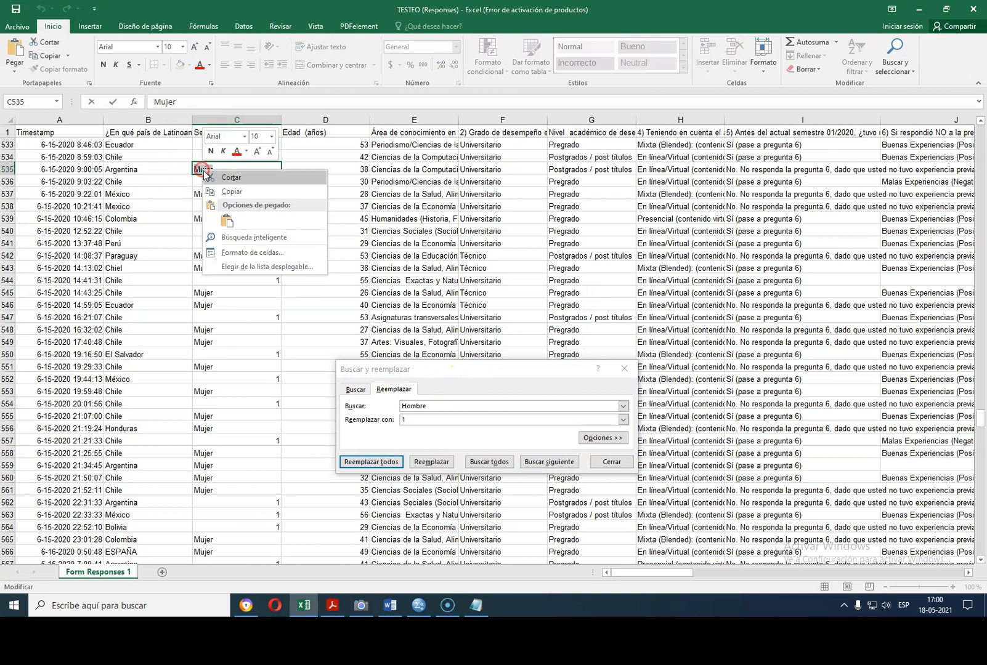
pyautogui.click(249, 193)
pyautogui.click(439, 407)
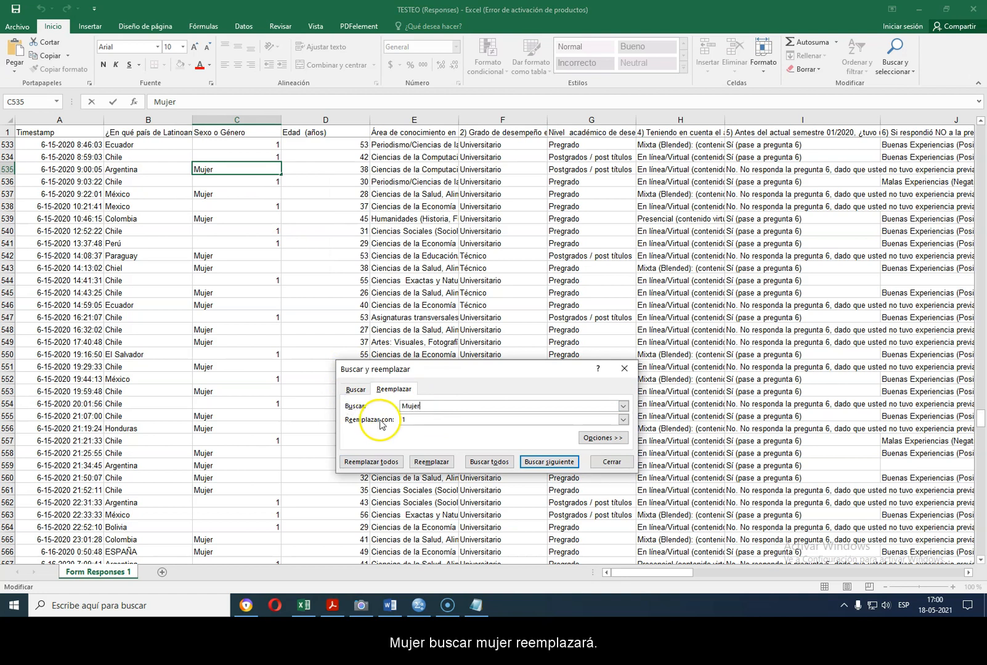
pyautogui.click(401, 420)
pyautogui.press('BackSpace')
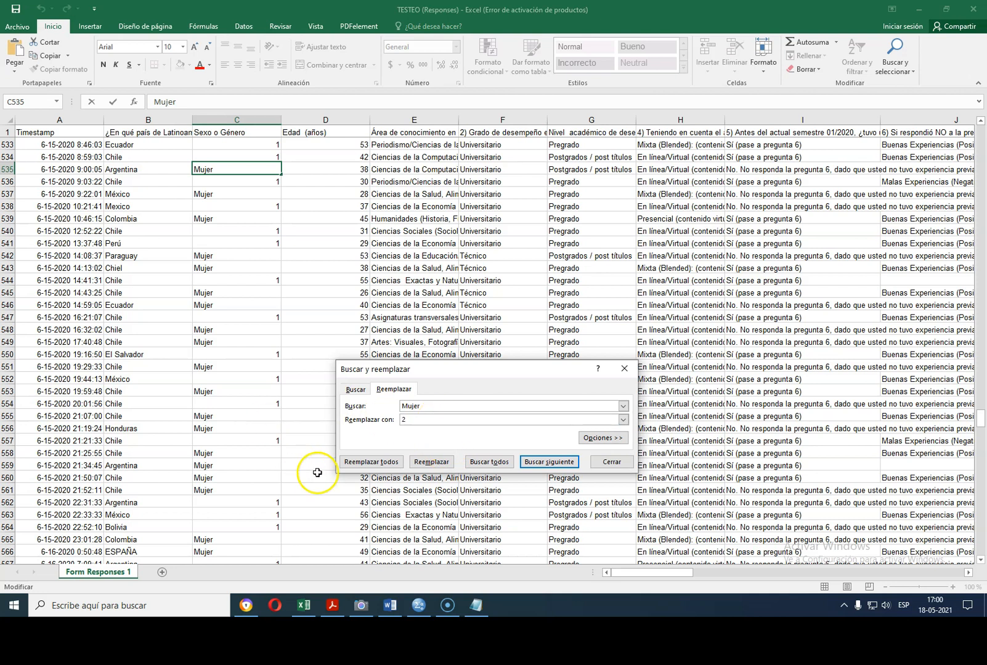
pyautogui.click(373, 463)
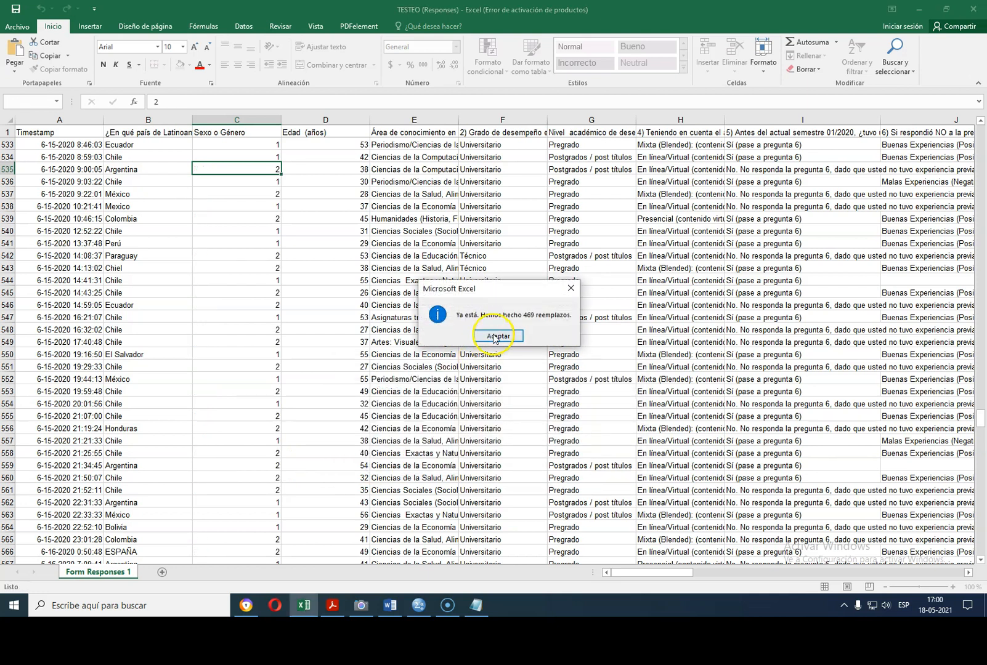
pyautogui.click(494, 337)
pyautogui.click(613, 463)
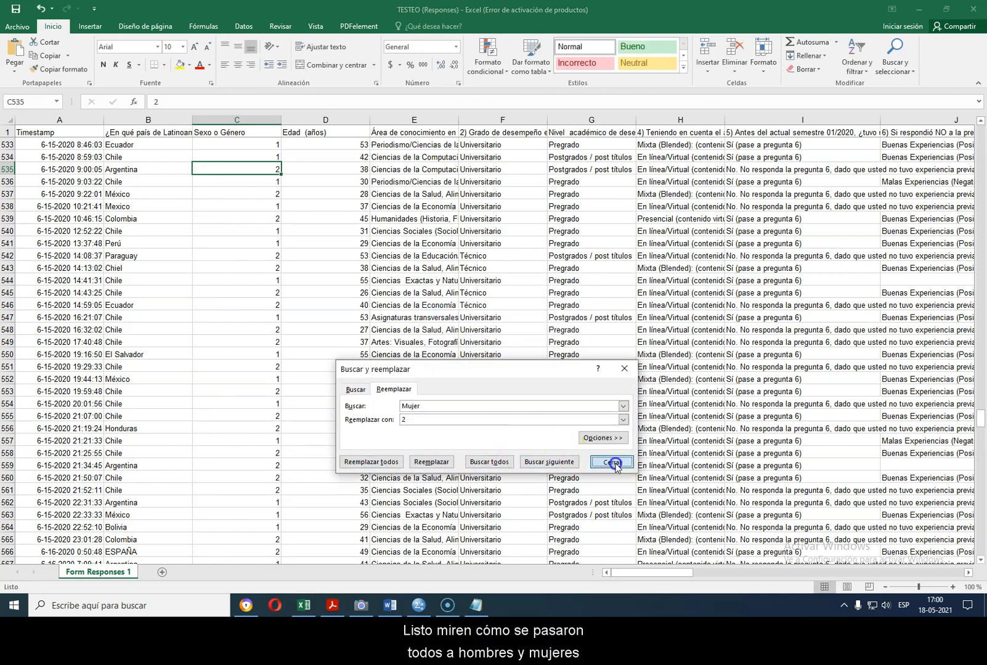
# - Go to the A1 question column and copy the text Muy de Acuerdo from cell K449
pyautogui.scroll(9, 280, 321)
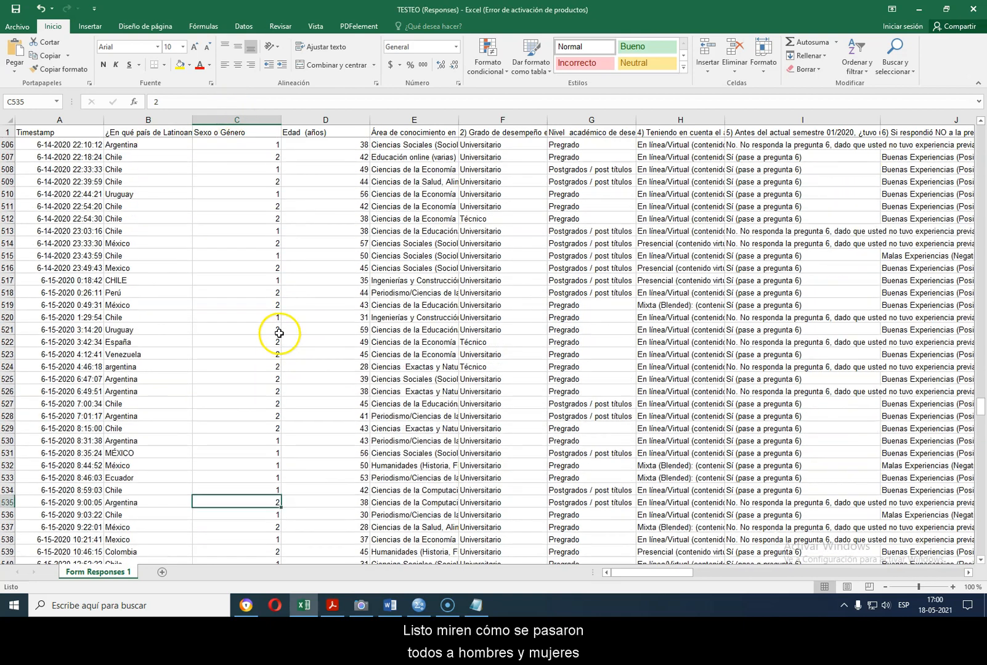
pyautogui.scroll(19, 279, 332)
pyautogui.moveTo(604, 570); pyautogui.dragTo(741, 568)
pyautogui.click(410, 133)
pyautogui.doubleClick(358, 147)
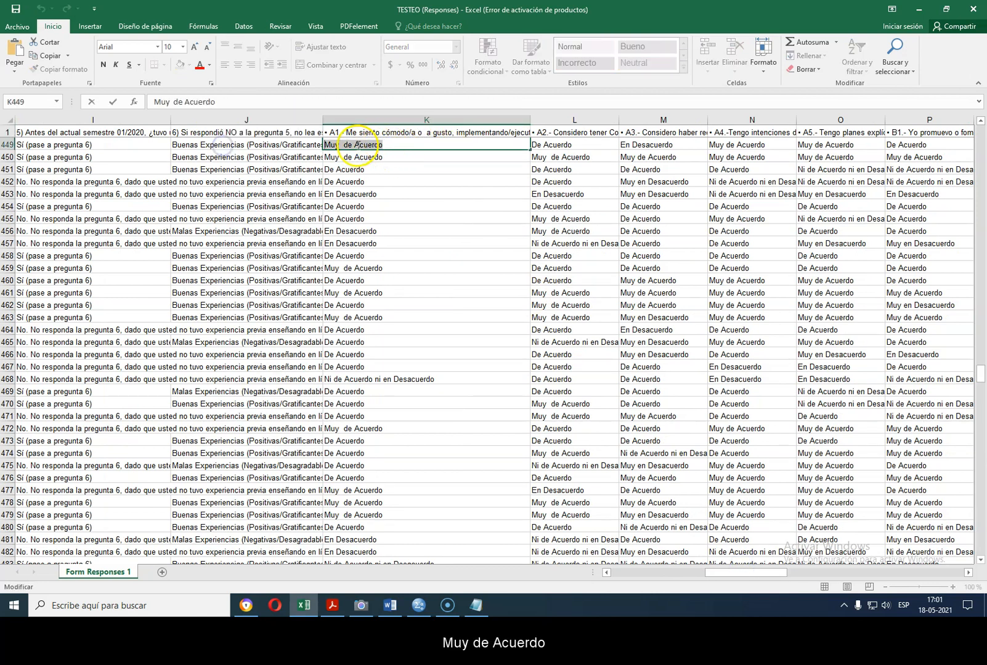
pyautogui.rightClick(358, 147)
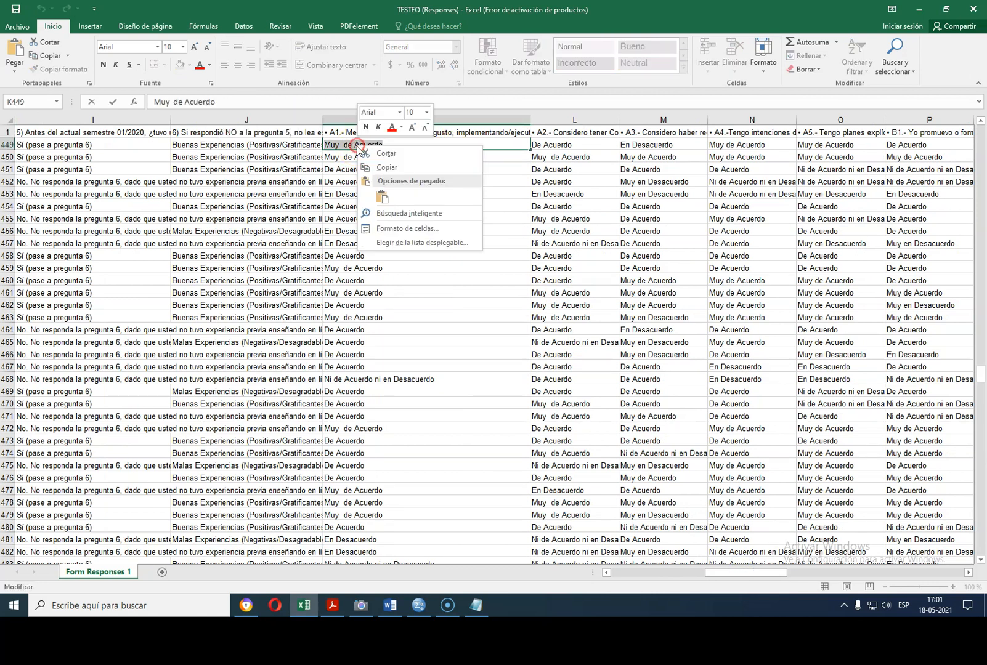
pyautogui.click(397, 169)
# - Replace every occurrence of the copied text Muy de Acuerdo with 5 using Find and Replace
pyautogui.click(895, 59)
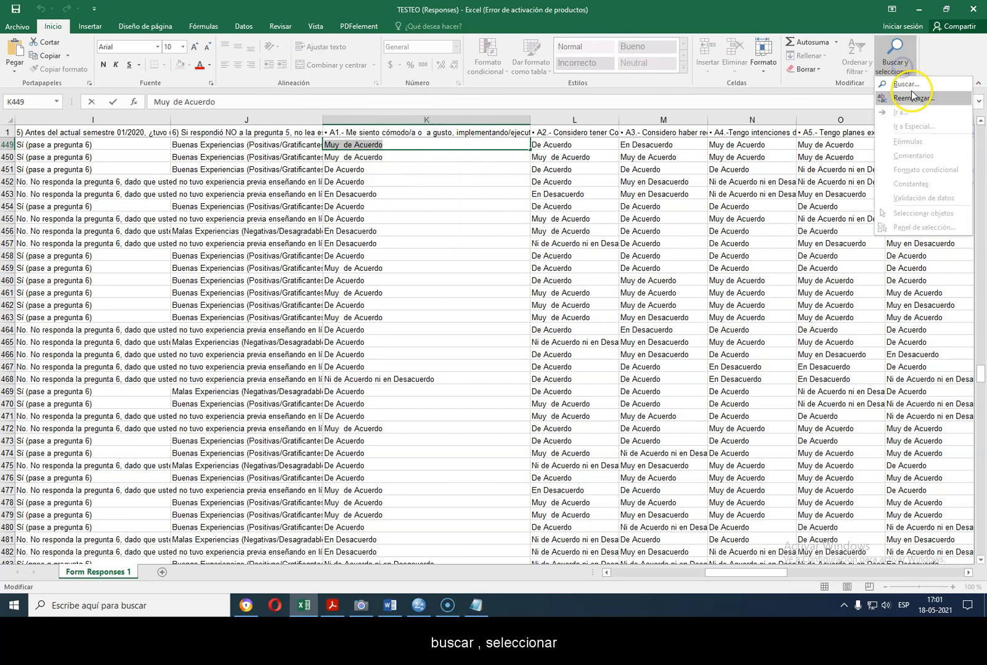
pyautogui.click(913, 98)
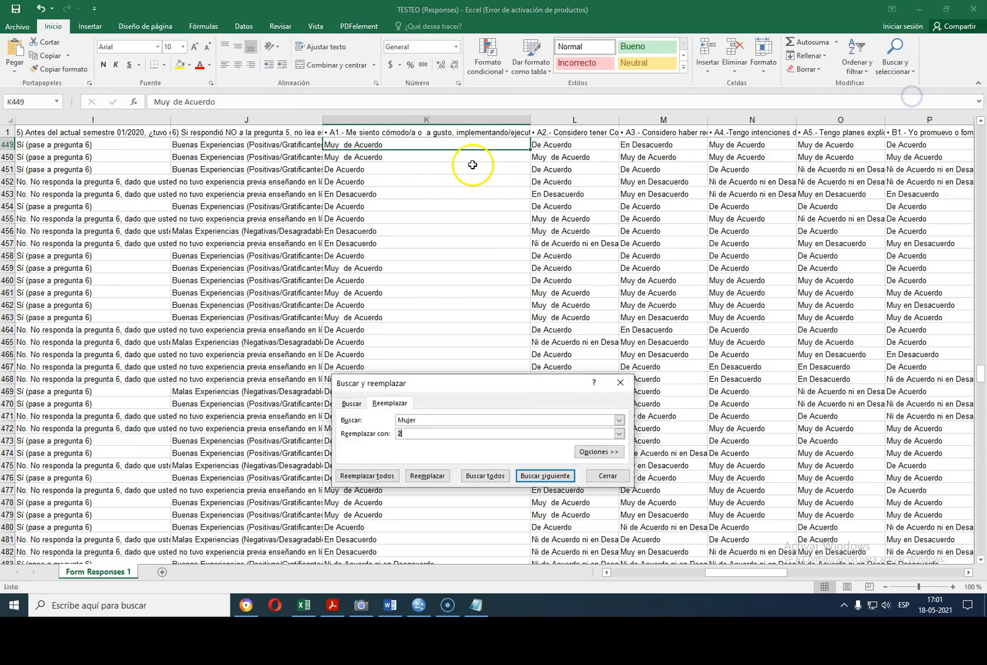
pyautogui.press('BackSpace')
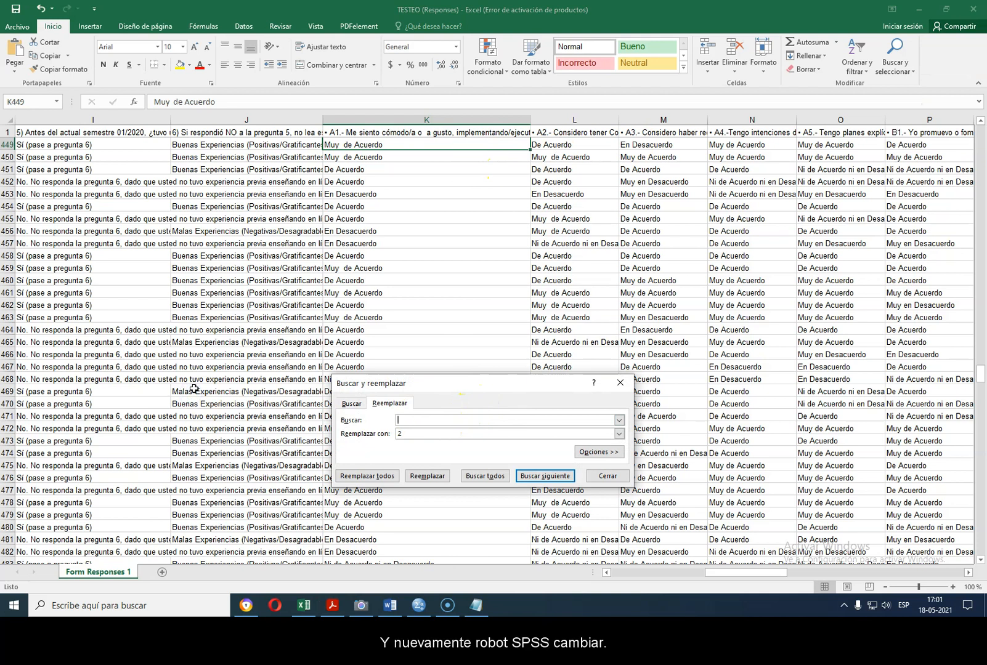
pyautogui.rightClick(416, 419)
pyautogui.click(449, 448)
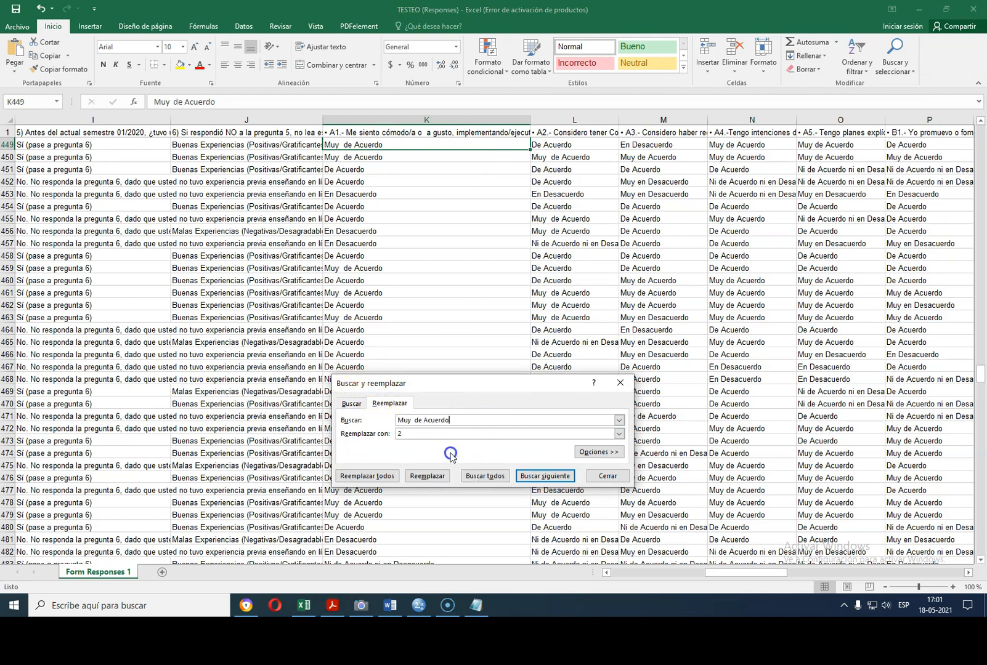
pyautogui.click(414, 436)
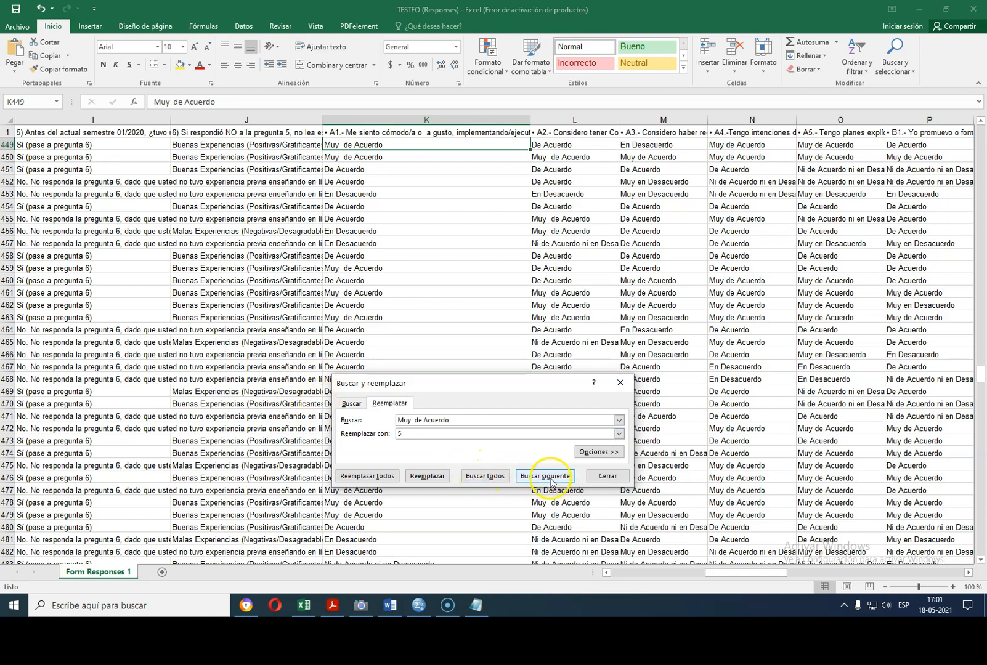
pyautogui.click(368, 477)
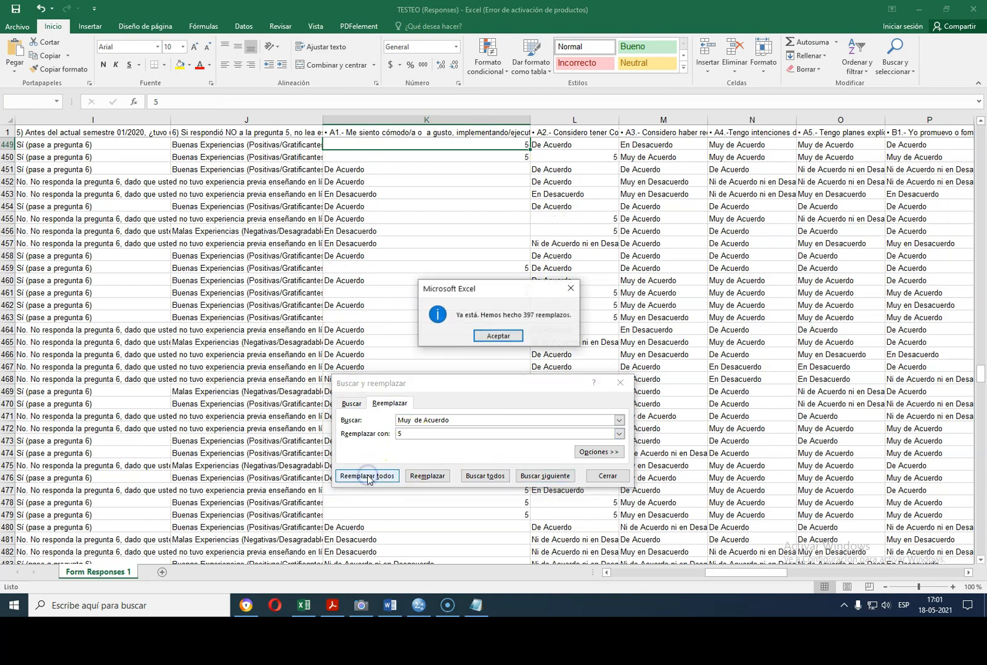
pyautogui.click(503, 337)
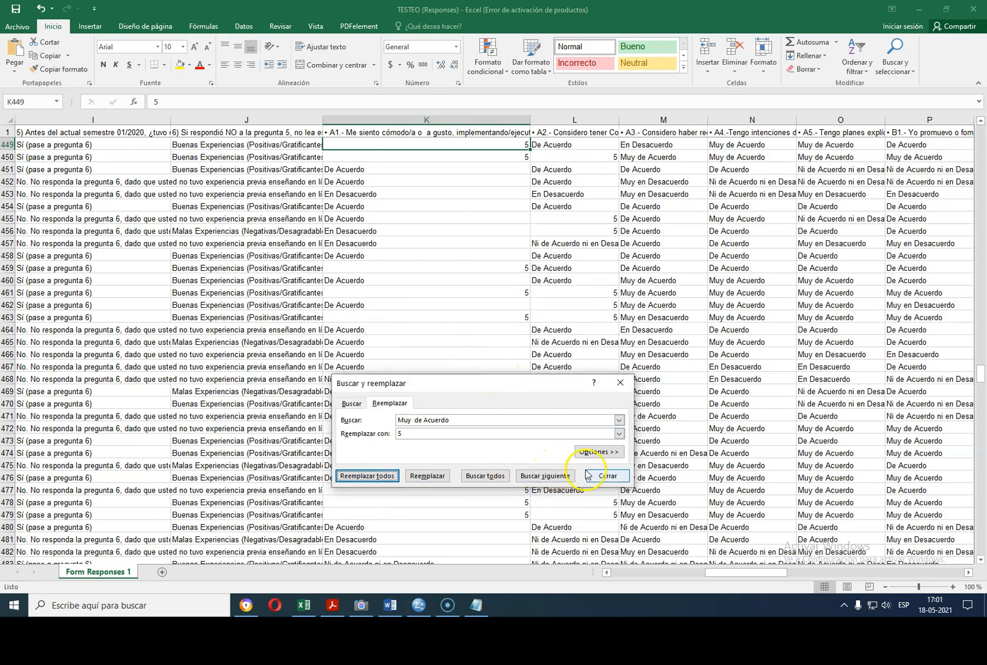
# - Centre the contents of cells K251:K271 in the A1 question column
pyautogui.click(379, 475)
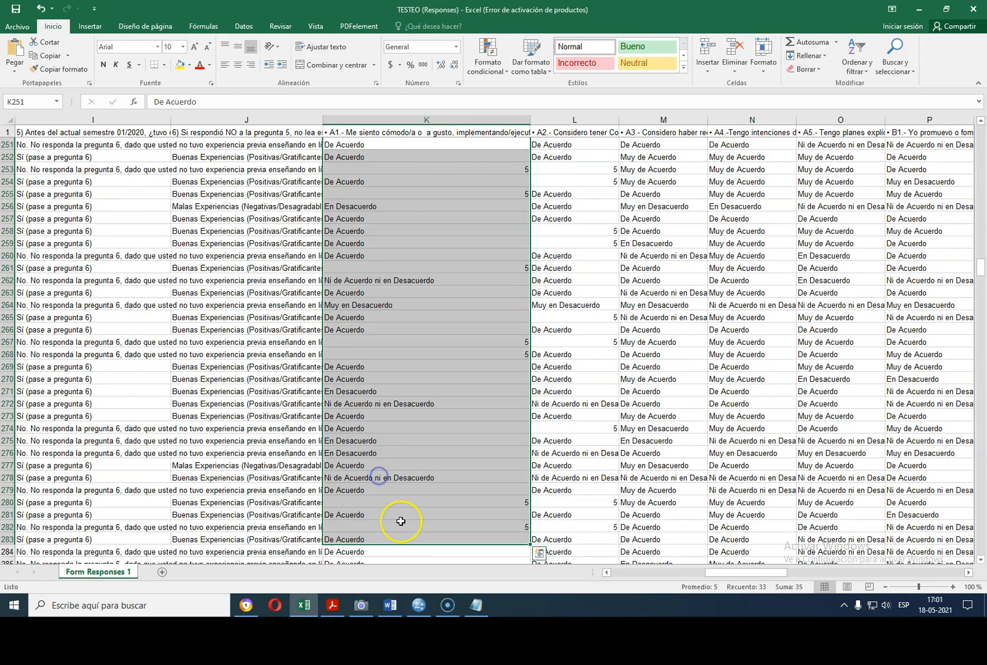
pyautogui.click(478, 436)
pyautogui.moveTo(369, 150); pyautogui.dragTo(477, 396)
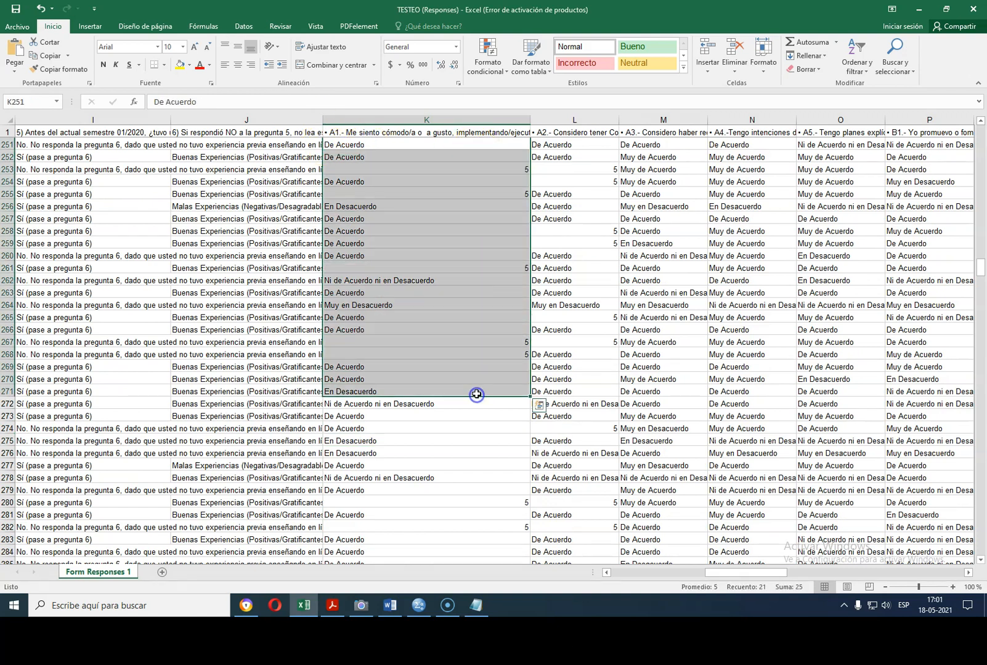
pyautogui.click(240, 65)
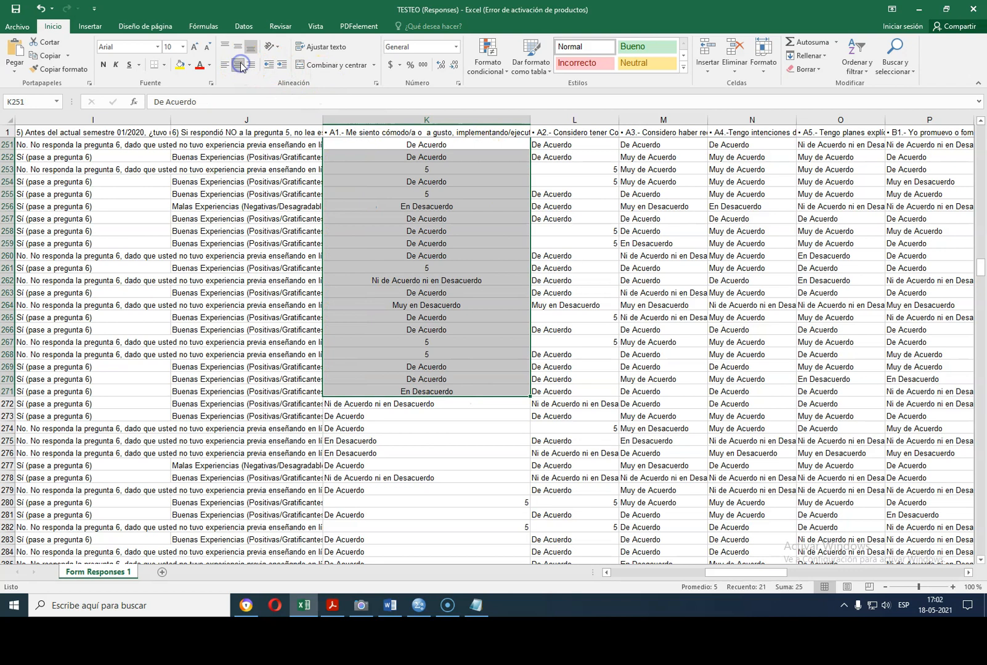
pyautogui.click(430, 207)
pyautogui.click(427, 169)
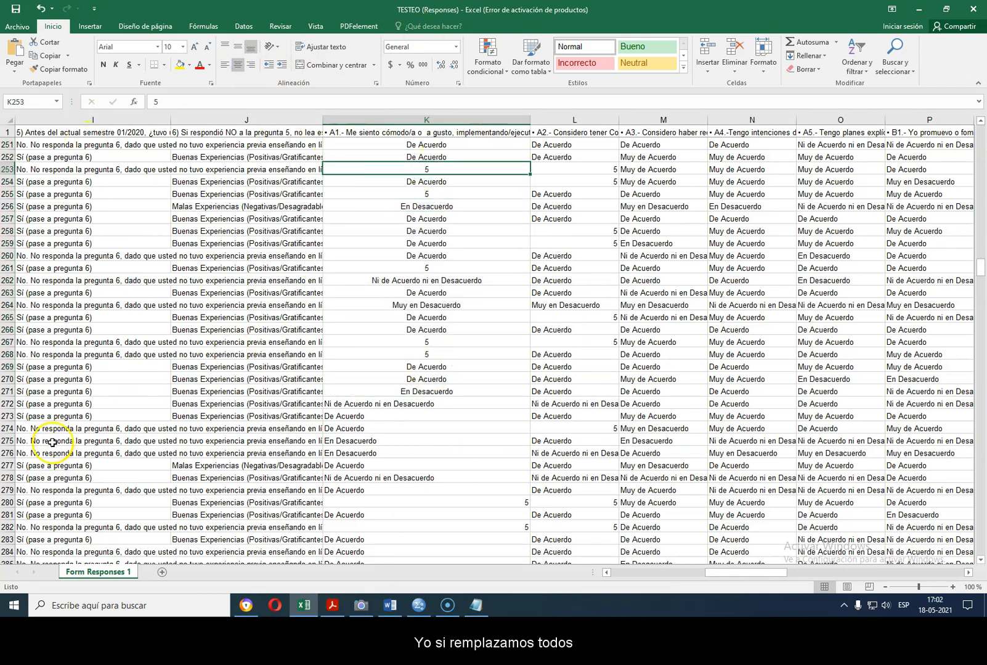
pyautogui.moveTo(406, 145); pyautogui.dragTo(429, 393)
pyautogui.click(385, 366)
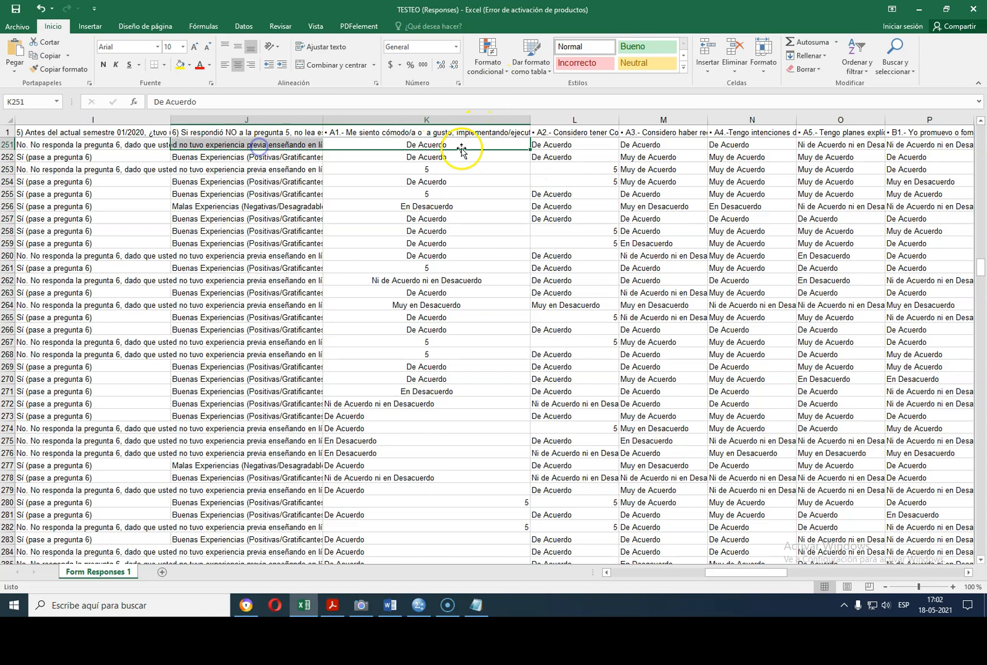
# - Overwrite the answer in cell K251 of the A1 question column with the code 1
pyautogui.doubleClick(397, 145)
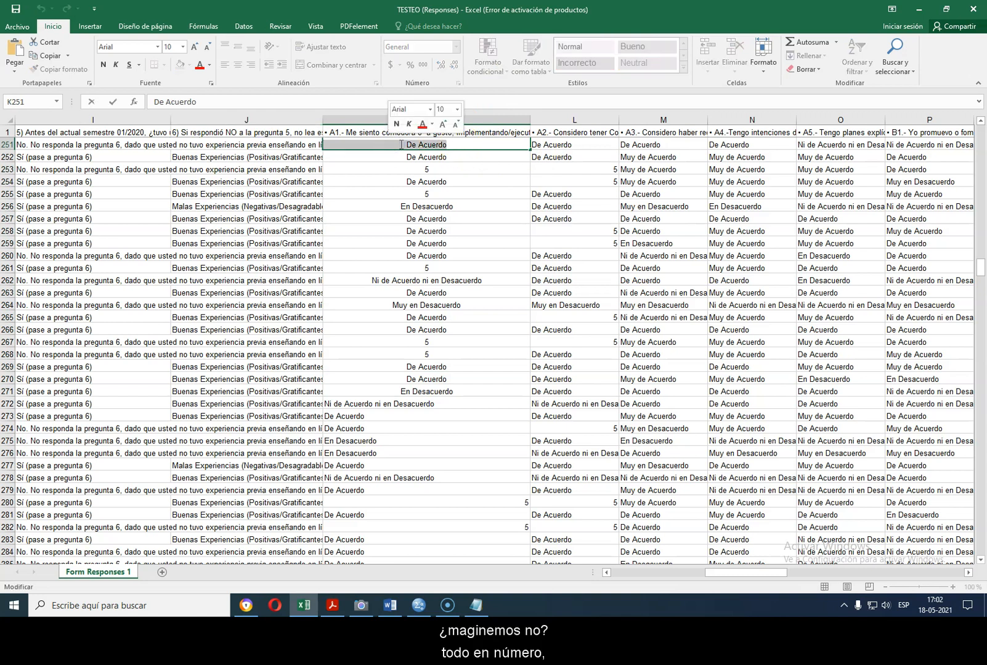
pyautogui.press('BackSpace')
pyautogui.write('1')
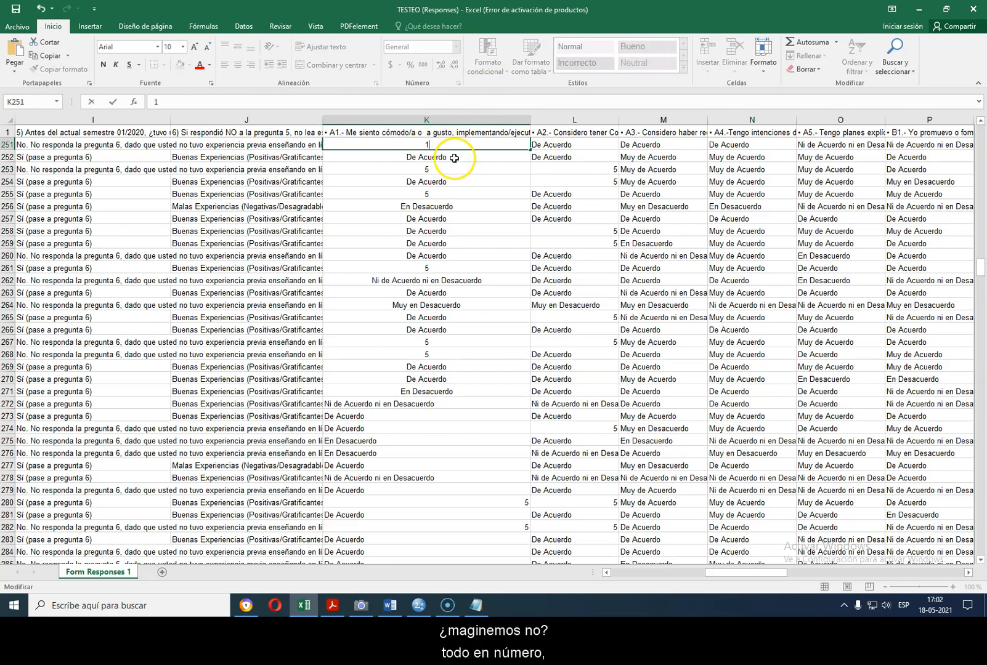
pyautogui.press('Return')
# - Overwrite the answer in cell K252 of the A1 question column with the code 2
pyautogui.doubleClick(454, 165)
pyautogui.click(453, 157)
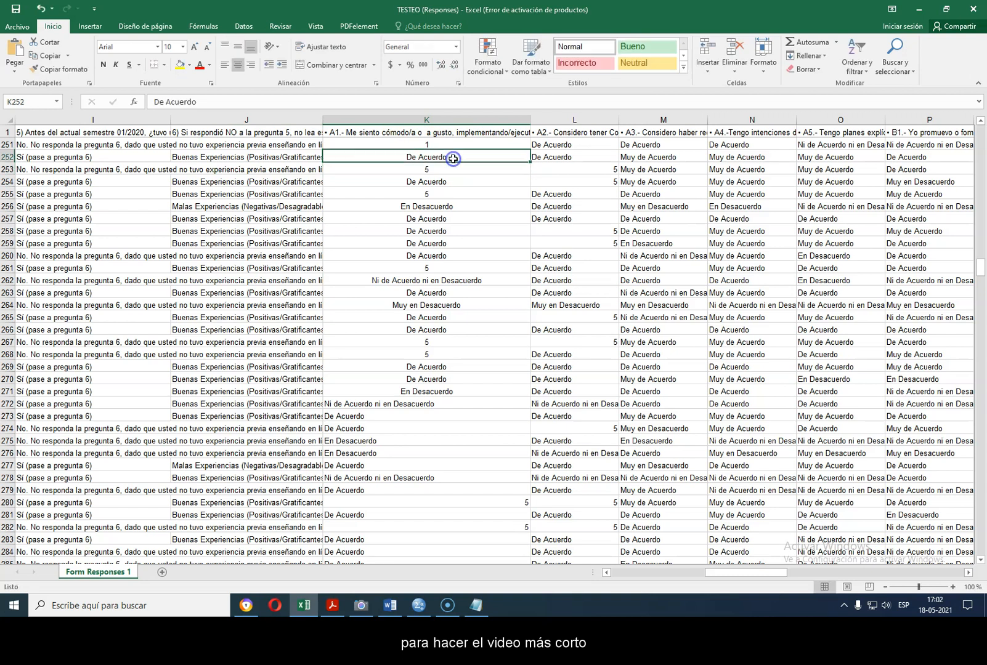
pyautogui.doubleClick(447, 154)
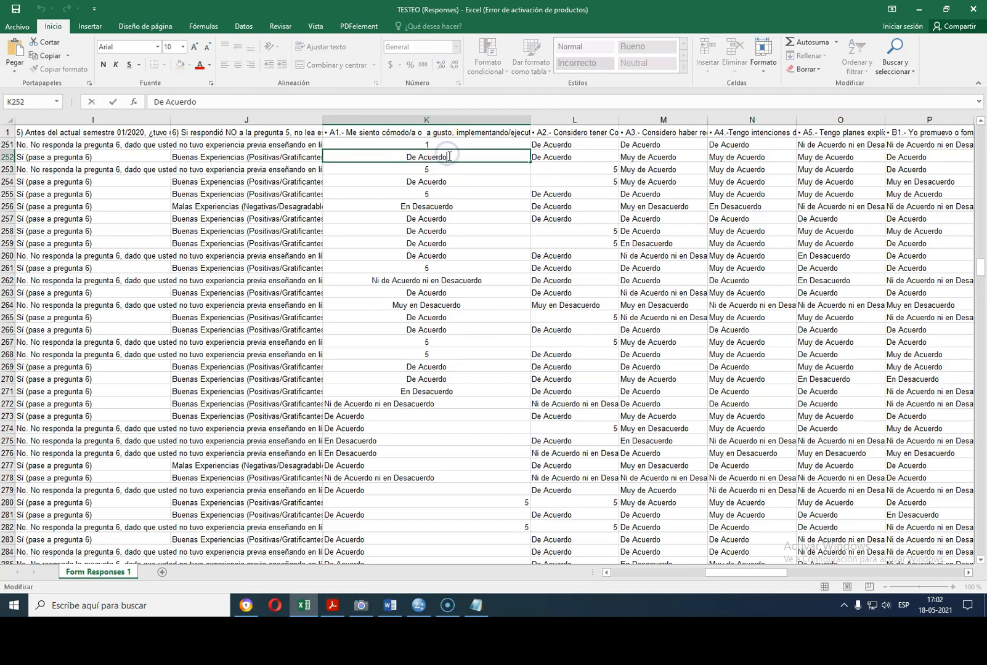
pyautogui.moveTo(447, 154); pyautogui.dragTo(380, 157)
pyautogui.click(384, 156)
pyautogui.write('2')
pyautogui.click(440, 145)
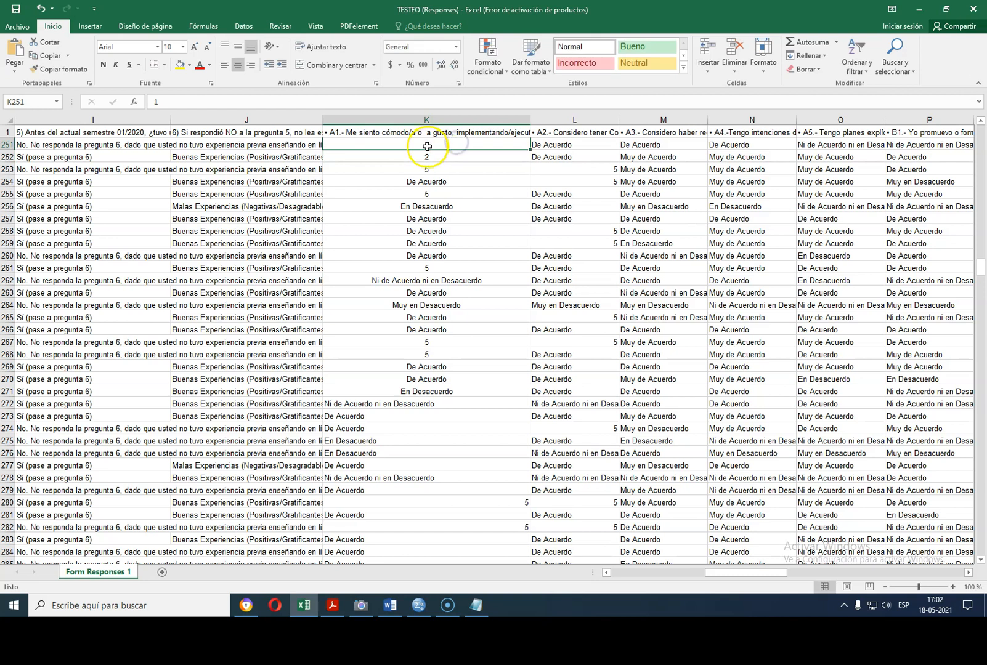
# - Copy the numeric codes in cells K251:K253 of the A1 question column
pyautogui.moveTo(427, 146); pyautogui.dragTo(427, 170)
pyautogui.rightClick(427, 170)
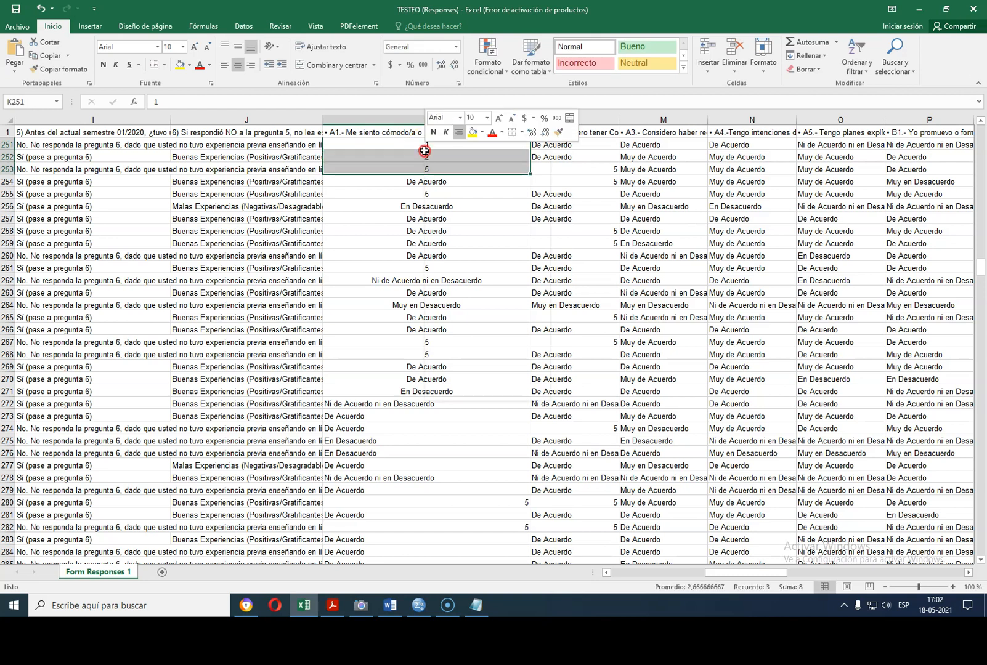
pyautogui.click(459, 185)
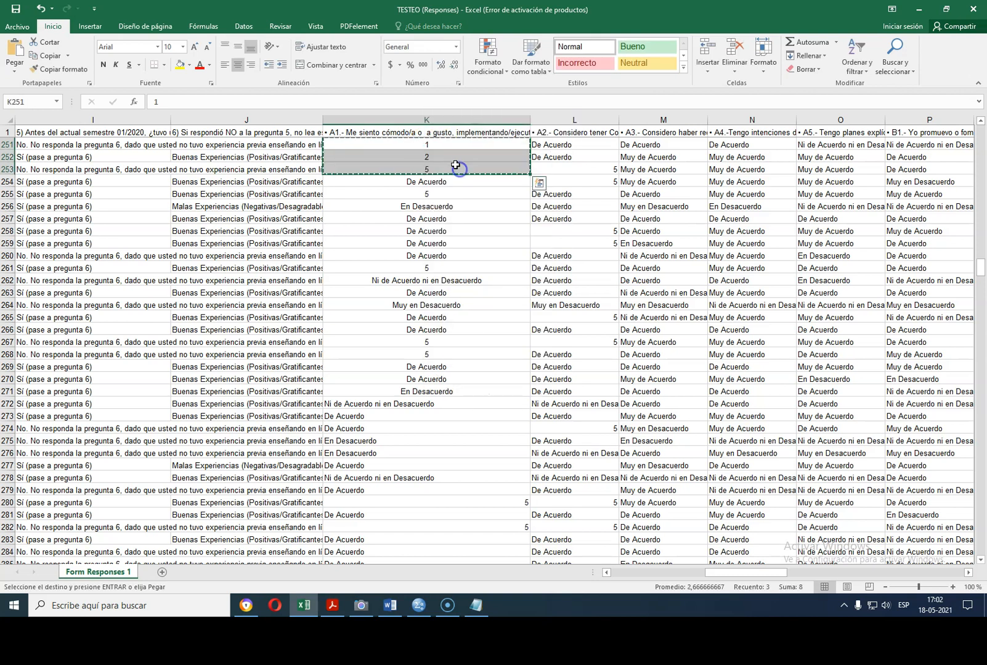
# - Switch to the SPSS data view and paste the copied codes into the A1 variable starting at row 1
pyautogui.click(417, 606)
pyautogui.click(8, 574)
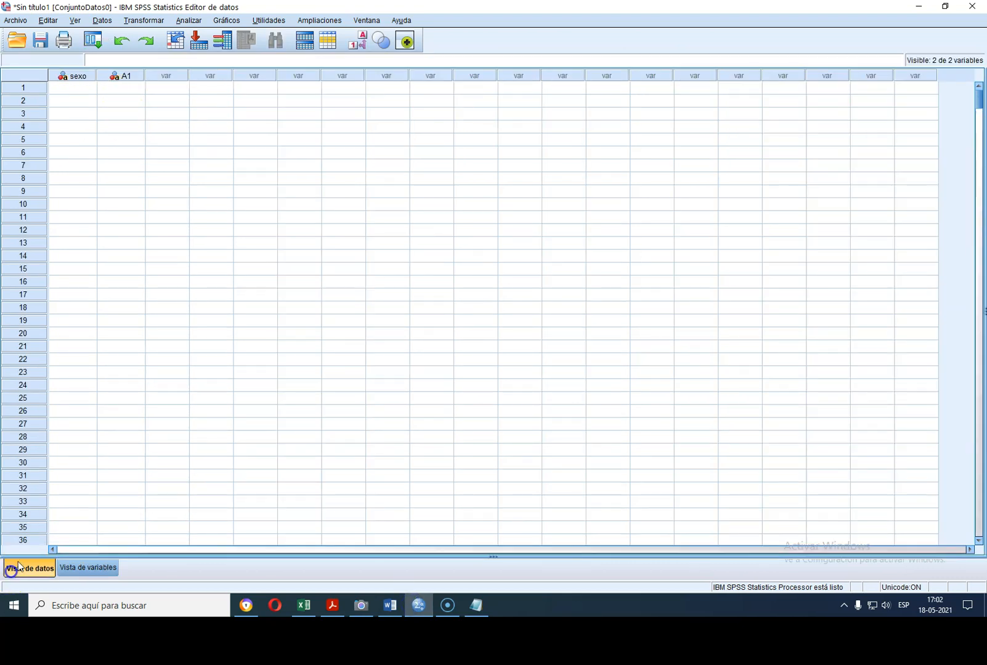
pyautogui.click(121, 88)
pyautogui.rightClick(119, 86)
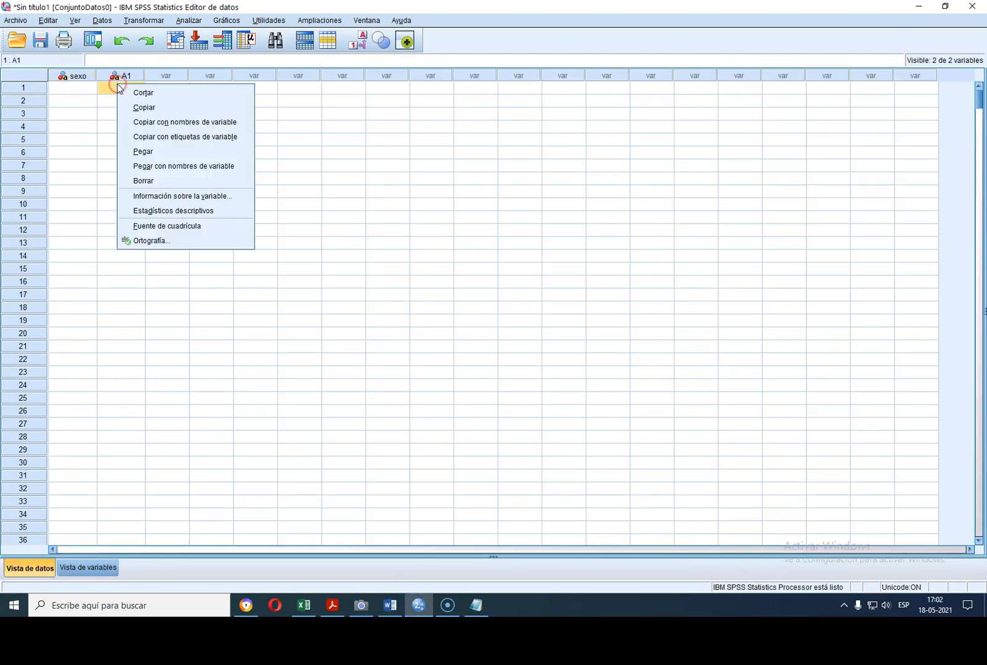
pyautogui.click(156, 152)
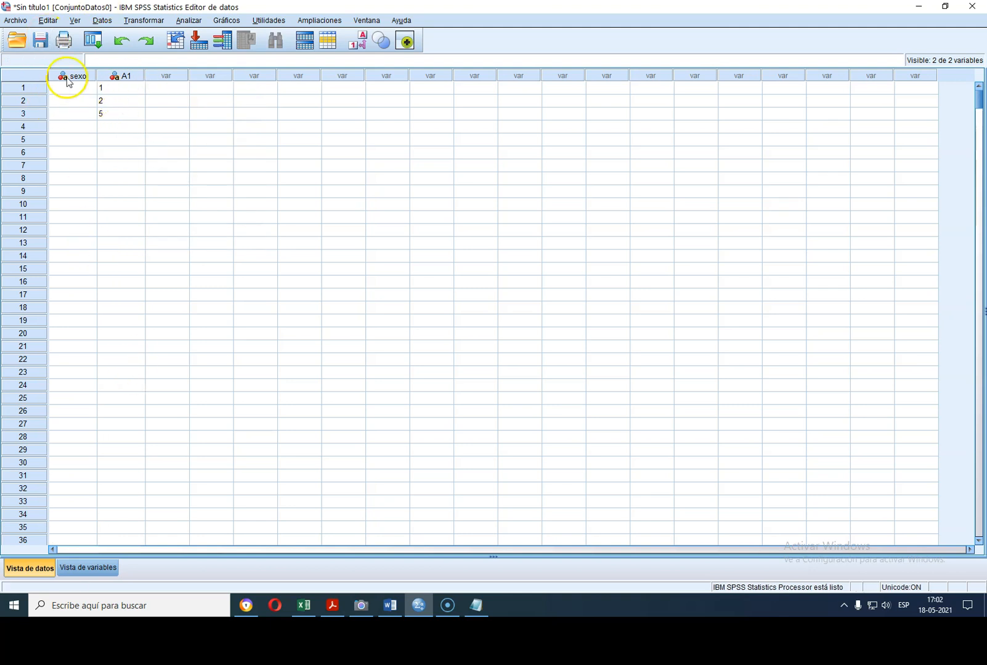
# - Switch back to Excel and copy the numeric codes in cells C251:C257 of the Sexo o Género column
pyautogui.click(303, 606)
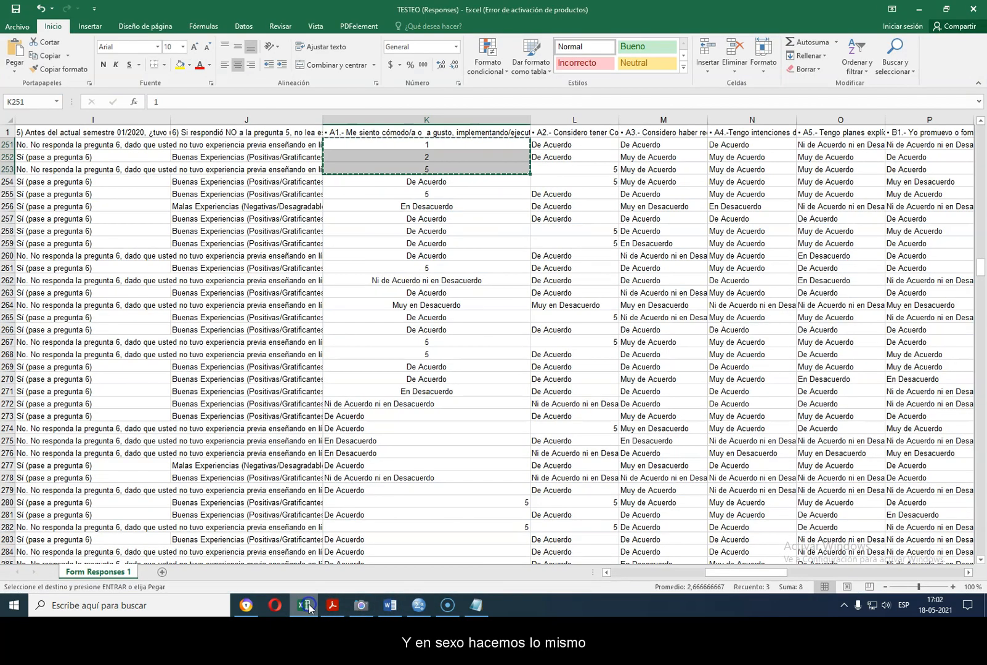
pyautogui.moveTo(745, 572); pyautogui.dragTo(577, 569)
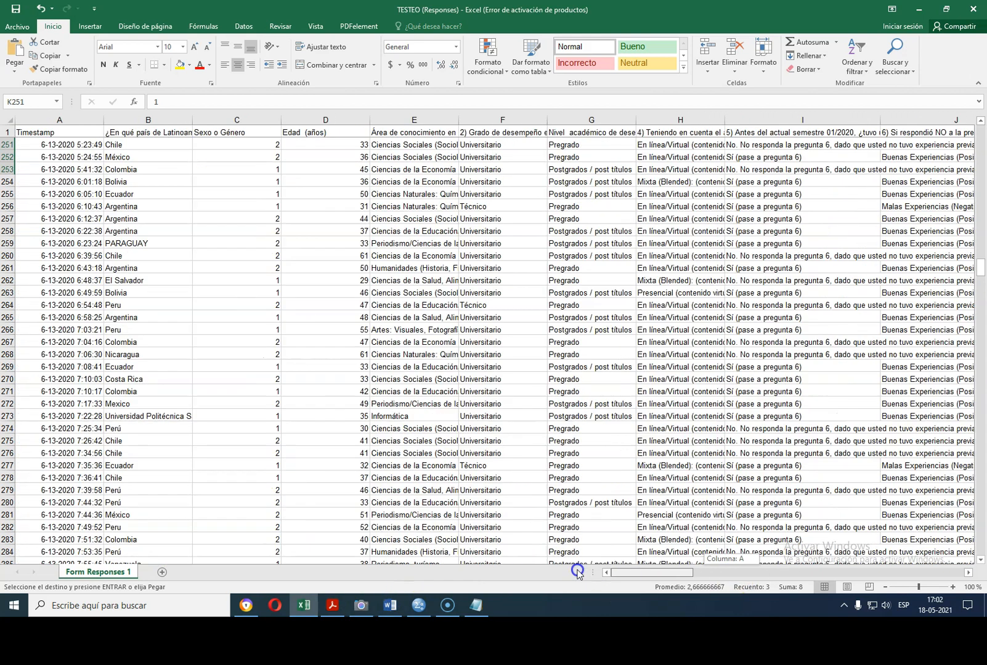
pyautogui.moveTo(264, 145); pyautogui.dragTo(263, 214)
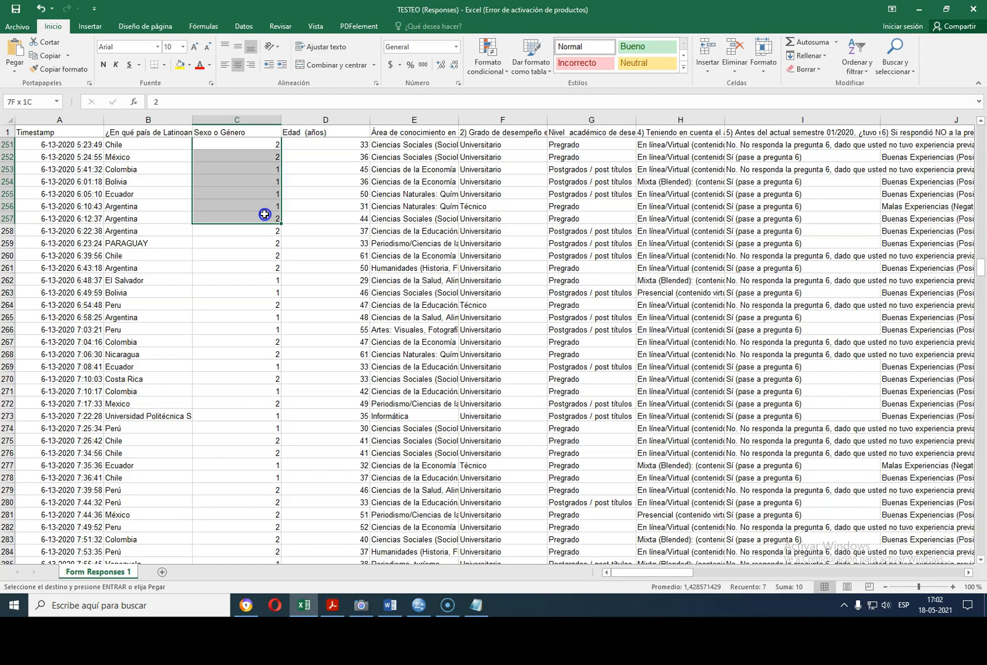
pyautogui.rightClick(260, 173)
pyautogui.click(299, 194)
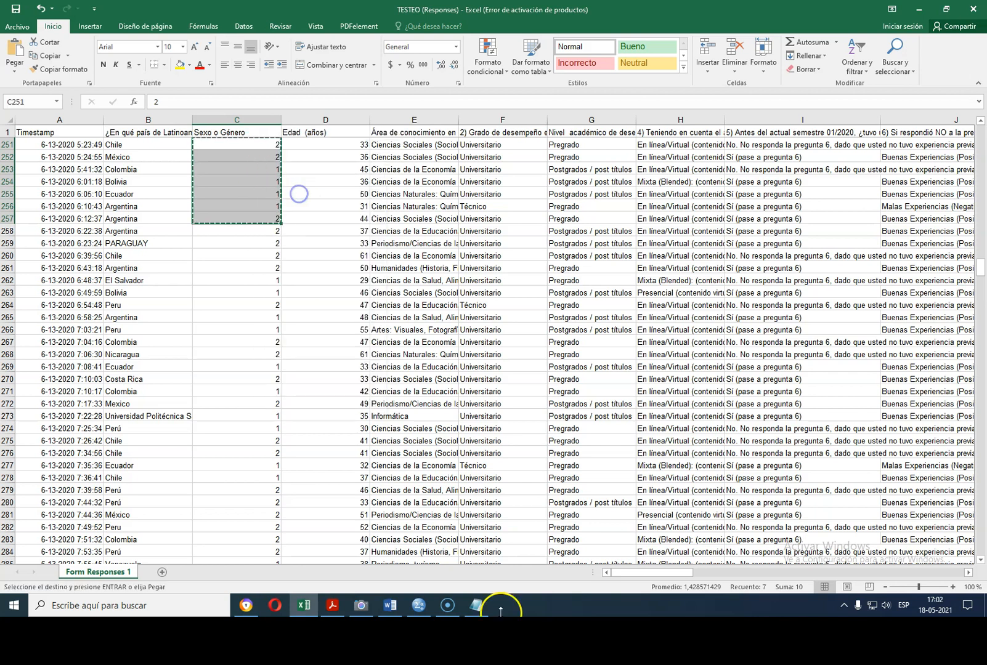
# - Switch to SPSS and paste the copied gender codes into the sexo variable starting at row 1
pyautogui.click(417, 606)
pyautogui.click(62, 89)
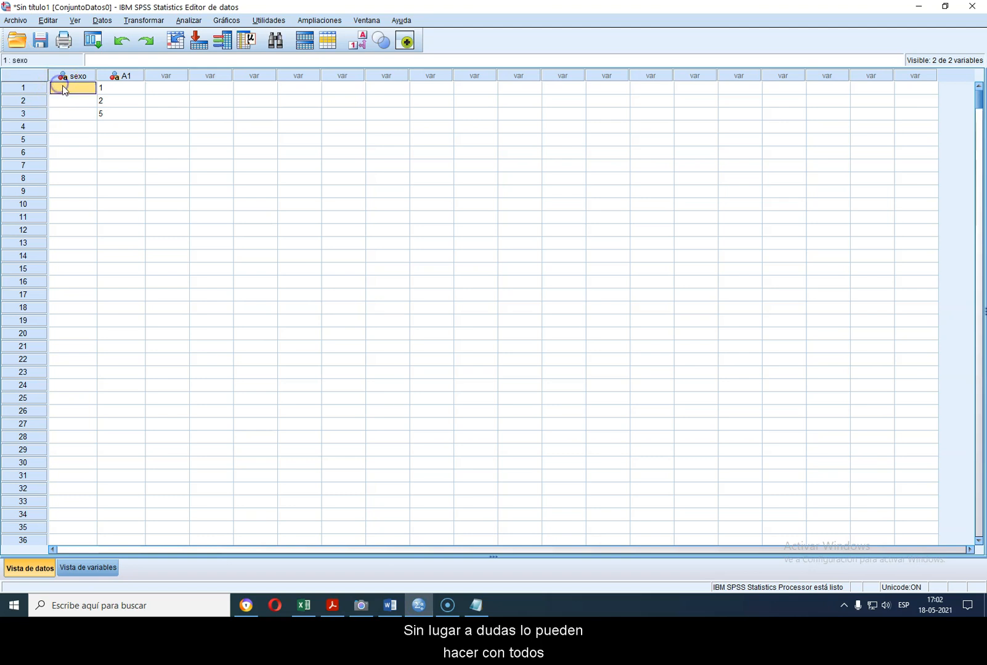
pyautogui.rightClick(64, 90)
pyautogui.click(110, 154)
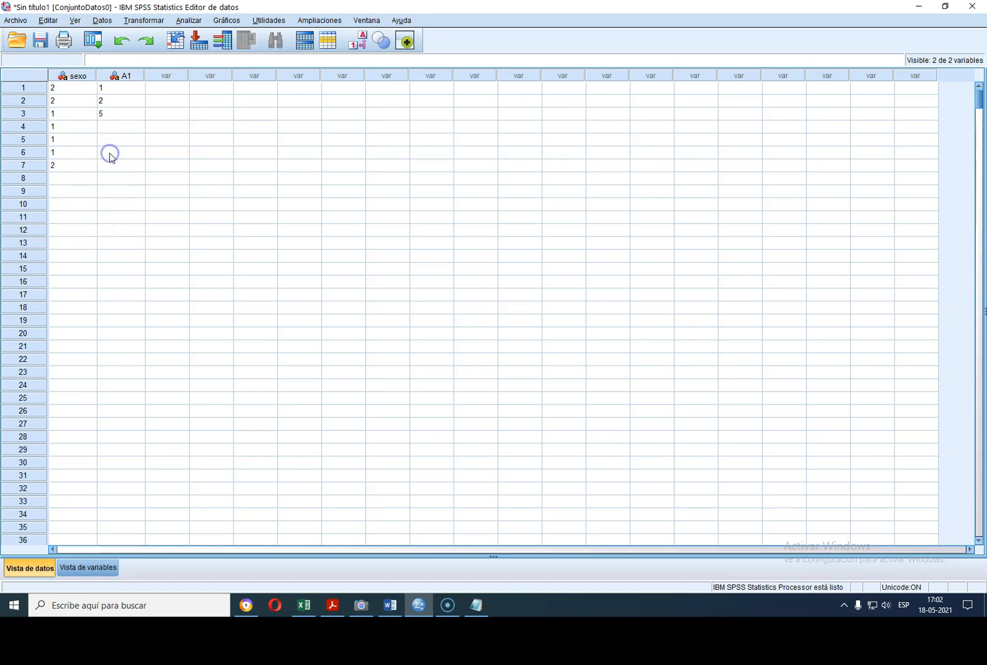
# - Run a Frequencies analysis with frequency tables for the sexo and A1 variables and review the output tables
pyautogui.click(192, 23)
pyautogui.moveTo(289, 49)
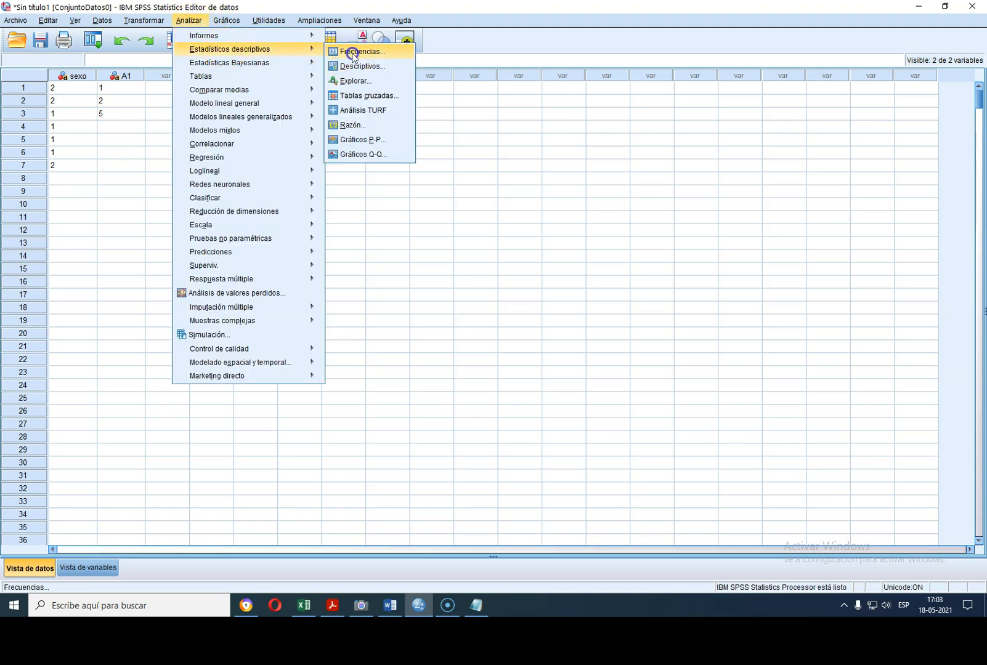
pyautogui.click(353, 52)
pyautogui.moveTo(66, 44); pyautogui.dragTo(468, 53)
pyautogui.moveTo(104, 43); pyautogui.dragTo(446, 56)
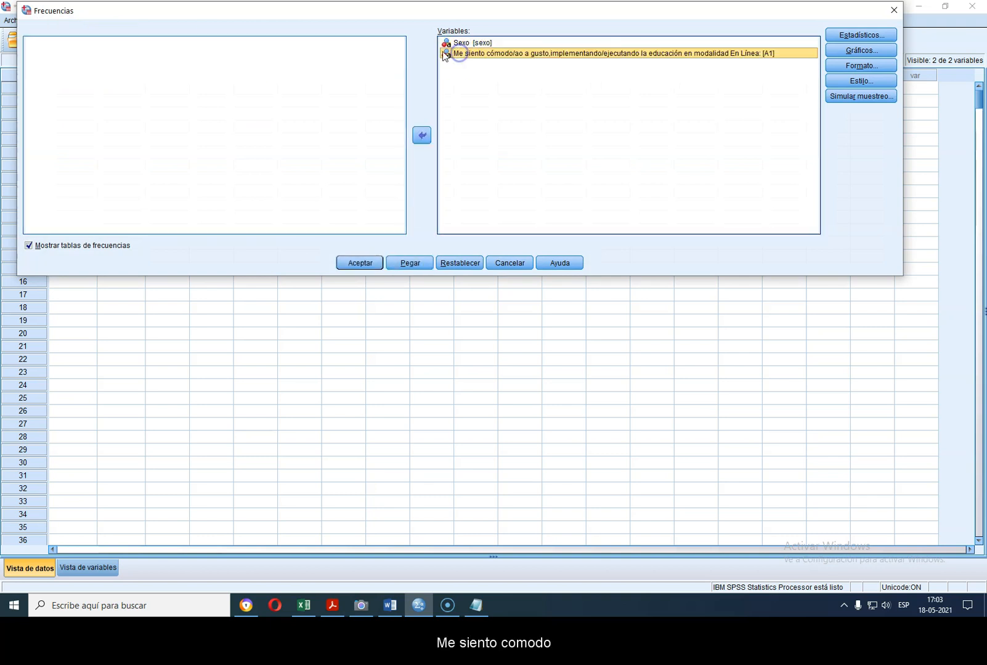
pyautogui.click(365, 269)
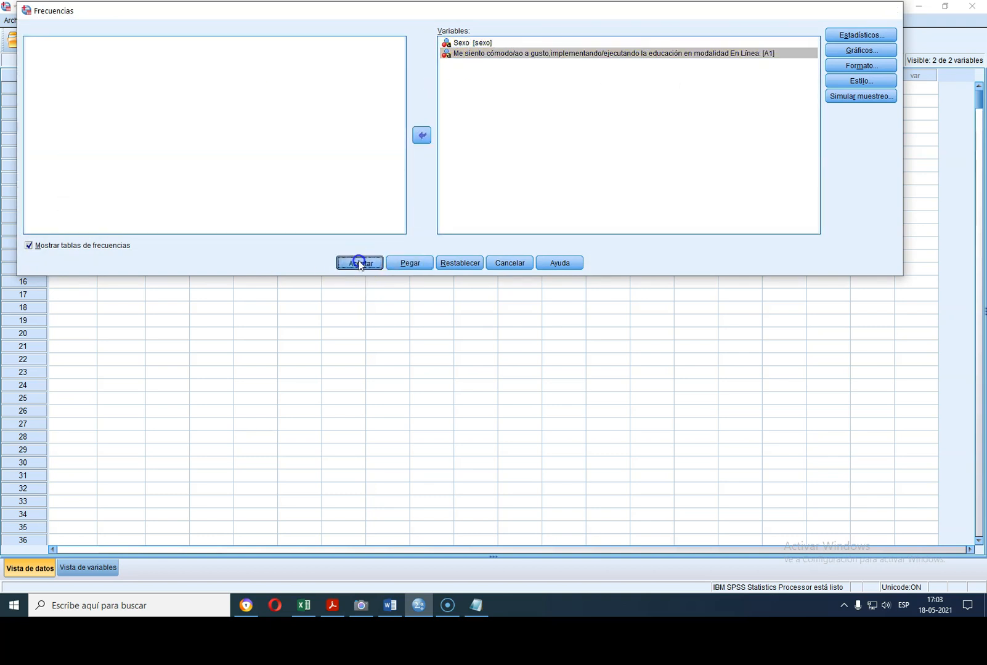
pyautogui.scroll(-3, 583, 367)
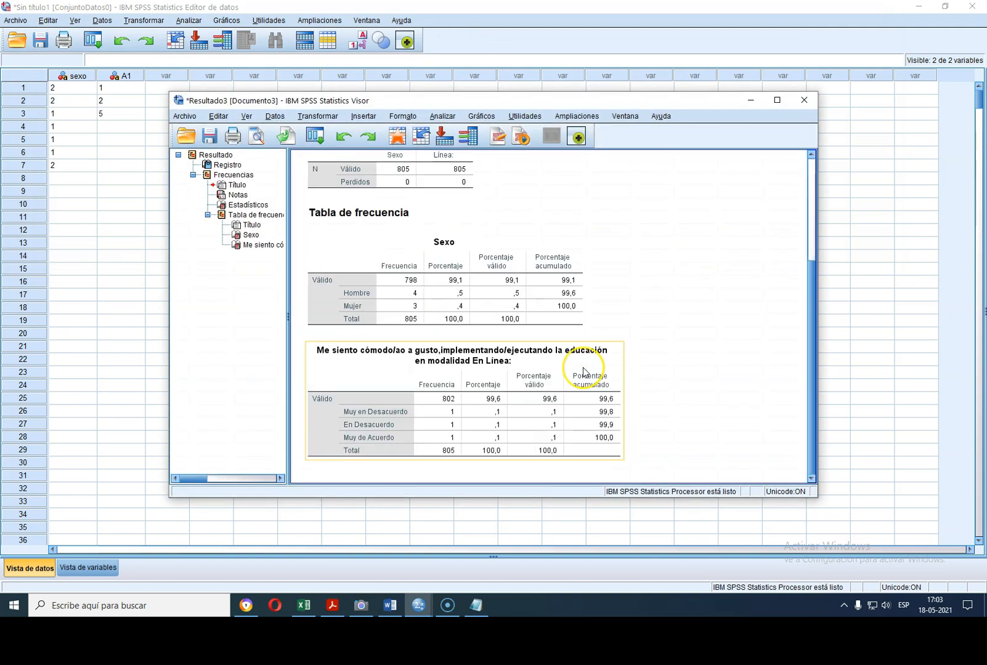
pyautogui.scroll(4, 555, 280)
pyautogui.scroll(-4, 465, 434)
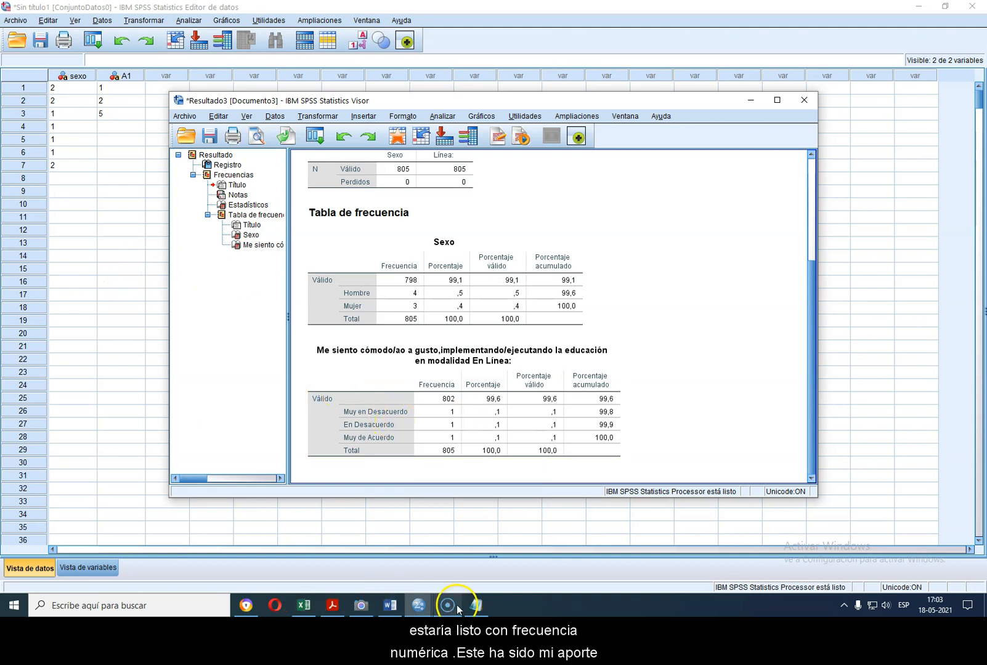
pyautogui.moveTo(457, 610)
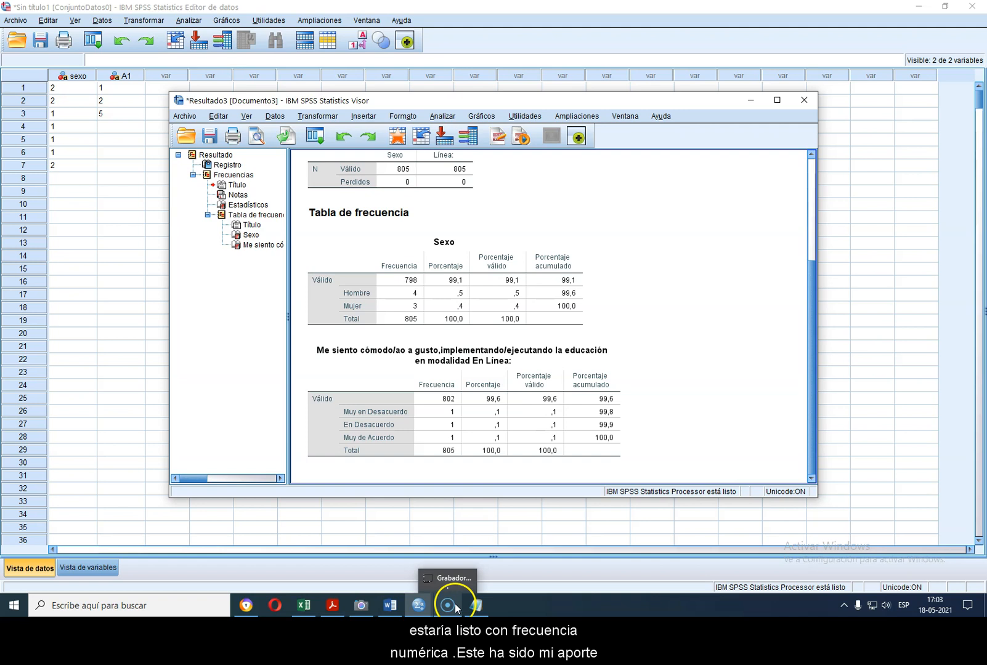